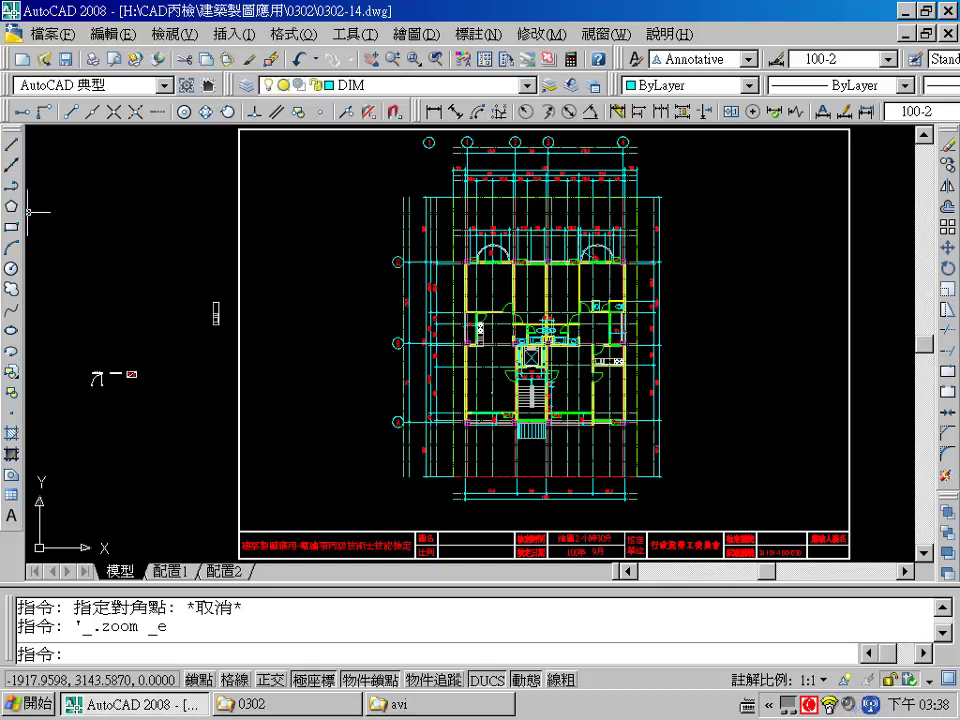
Draw a radius-25 circle centred below the top window opening.
left_click(10, 268)
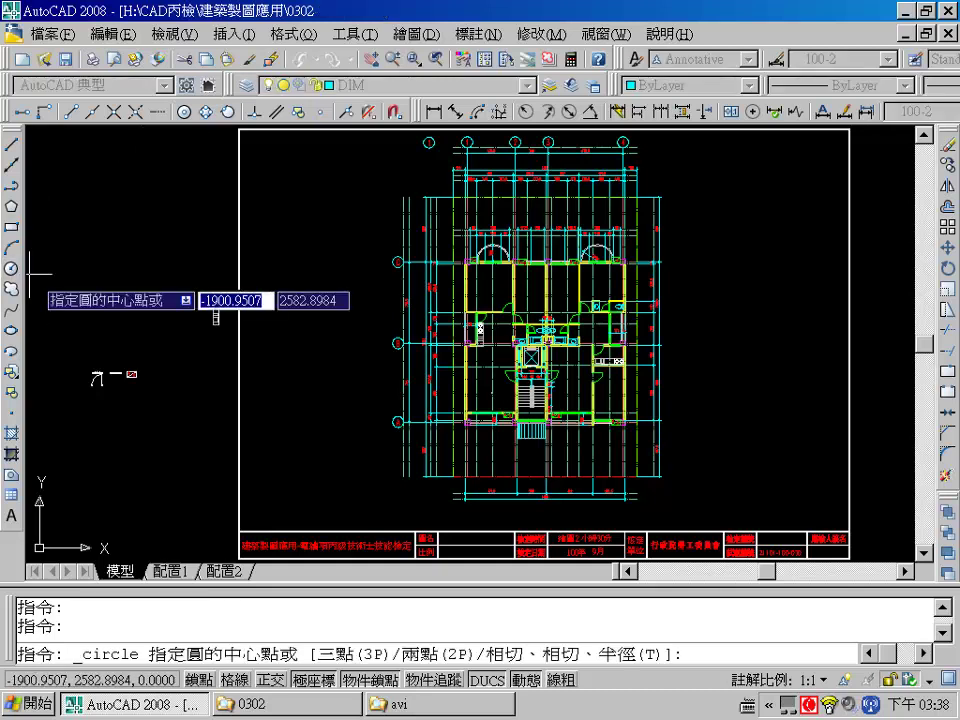
scroll(274, 349, "up", 3)
scroll(252, 348, "up", 2)
scroll(252, 348, "down", 1)
scroll(300, 388, "up", 1)
scroll(279, 377, "up", 1)
scroll(296, 347, "up", 1)
left_click(276, 387)
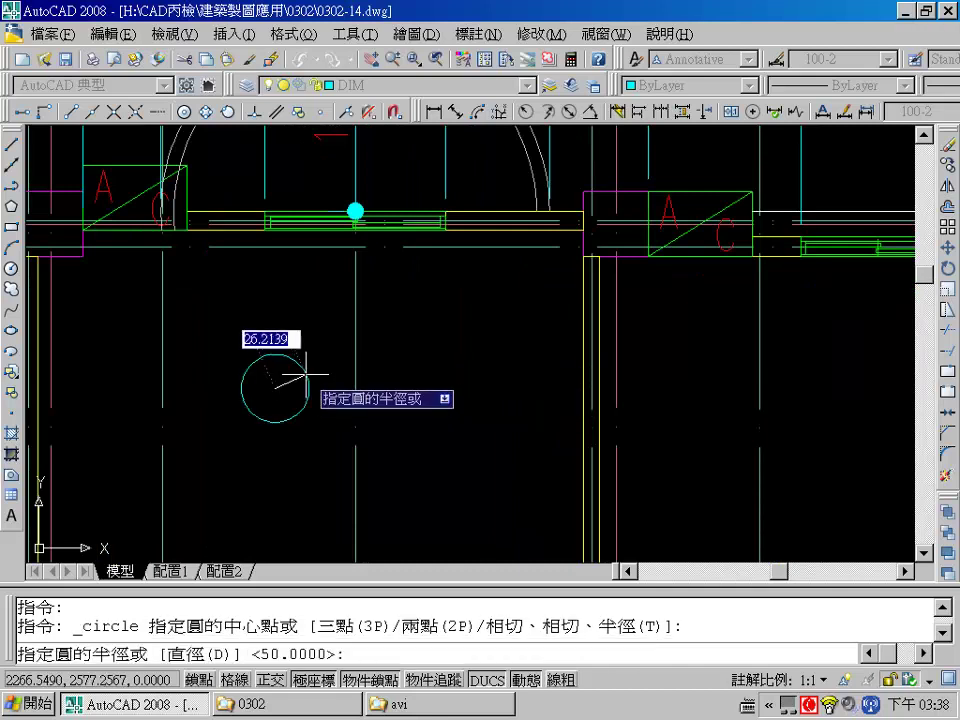
type("2")
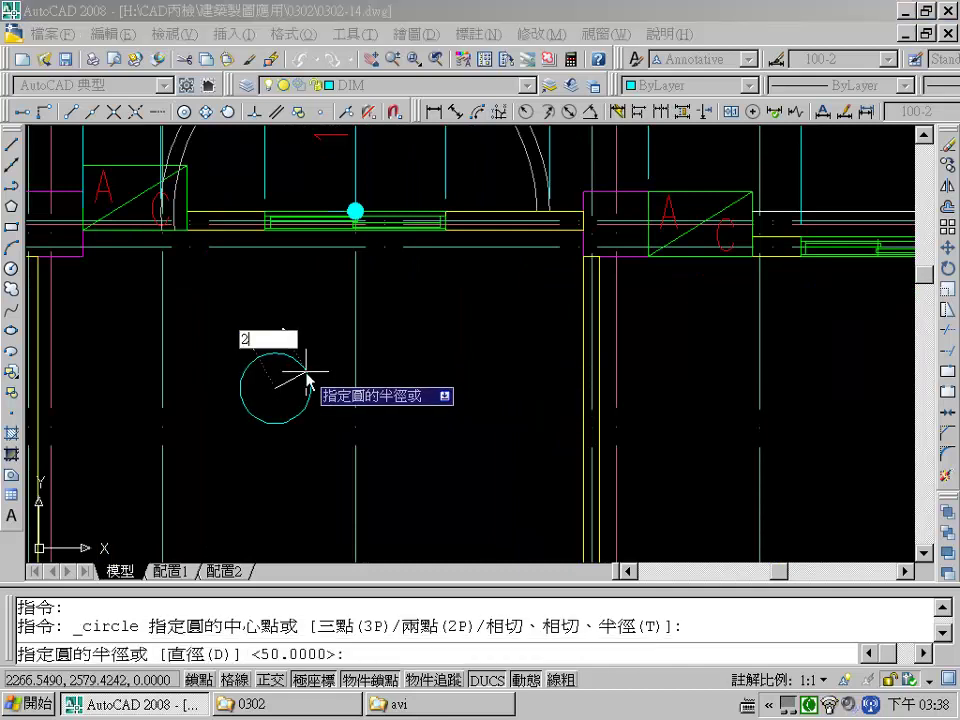
type("5")
key("Return")
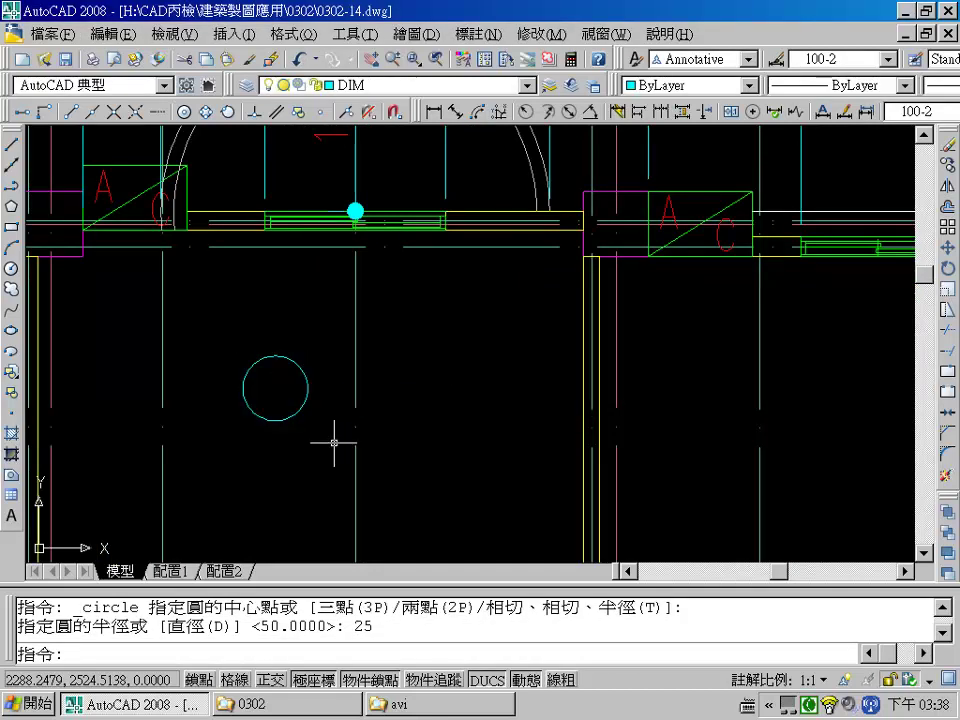
Draw a 5-unit tick line from the circle's right quadrant.
type("l")
key("Return")
scroll(334, 442, "up", 3)
left_click(248, 288)
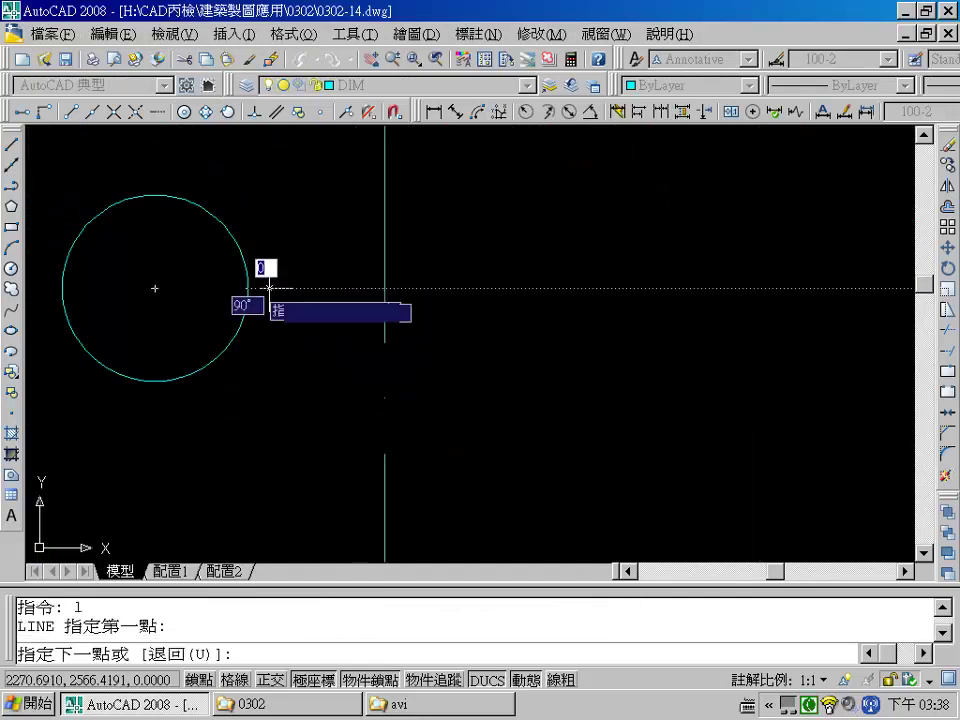
type("5")
key("Return")
key("Return")
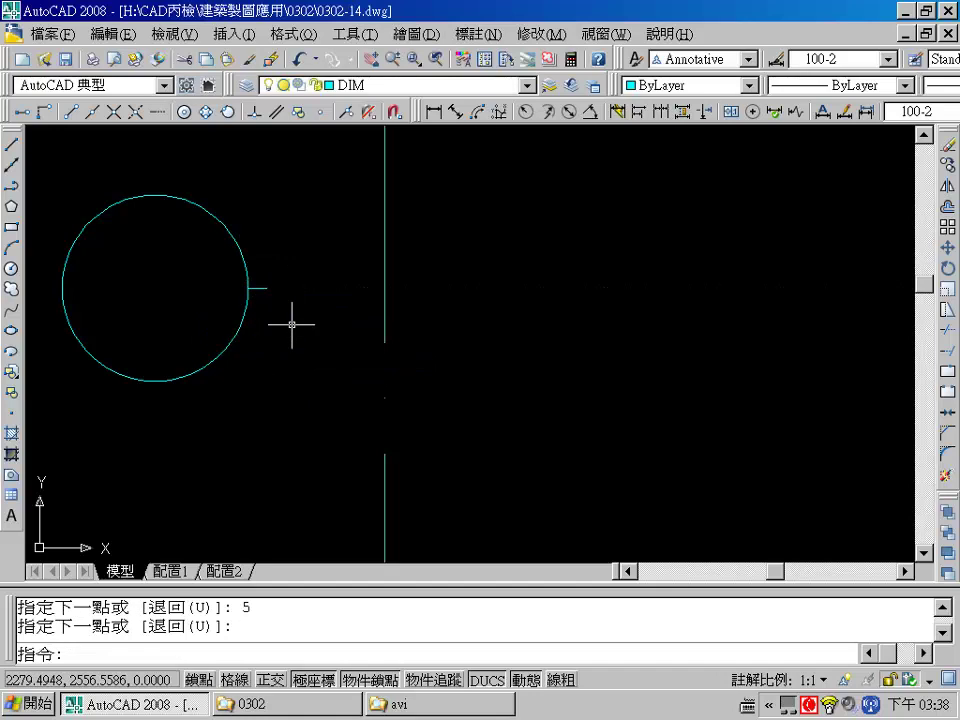
type("ar")
key("Return")
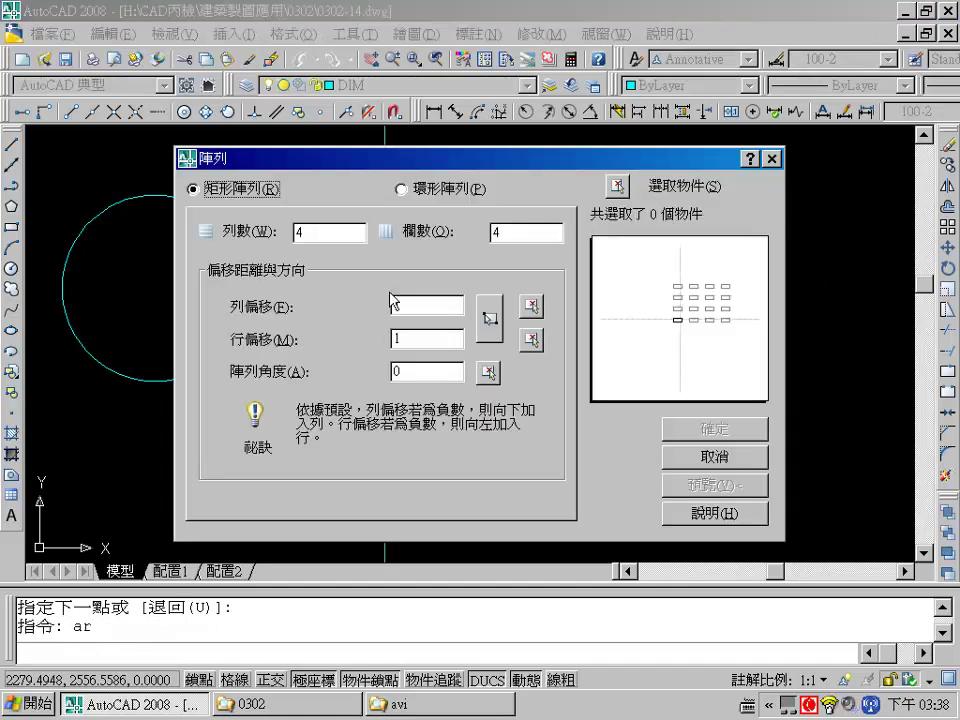
Polar-array the tick into 4 copies over 360° about the circle's centre.
left_click(403, 189)
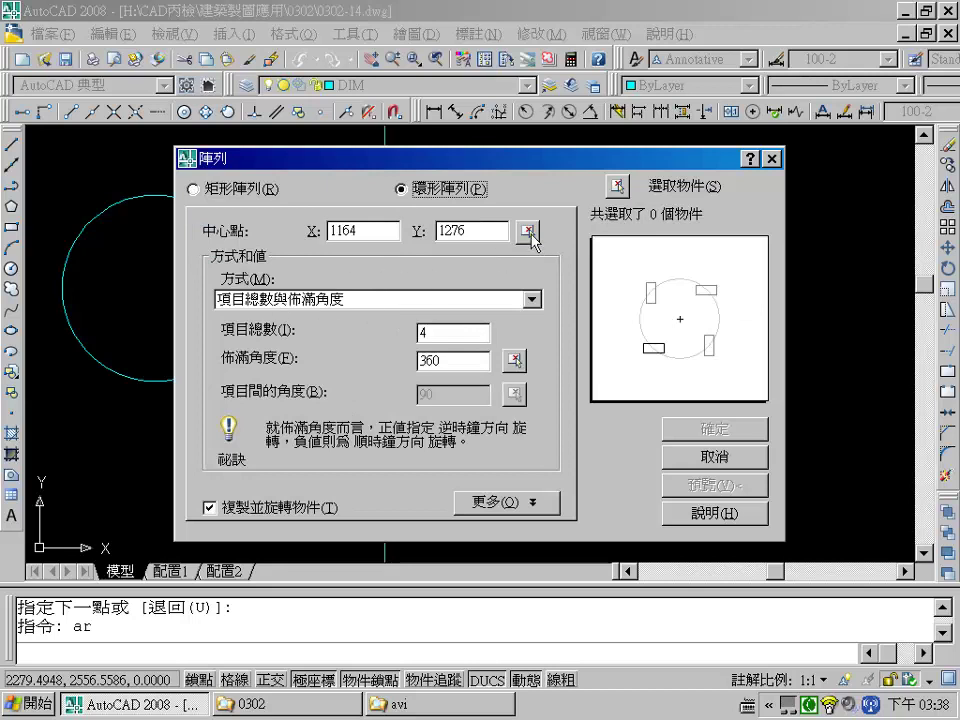
left_click(530, 235)
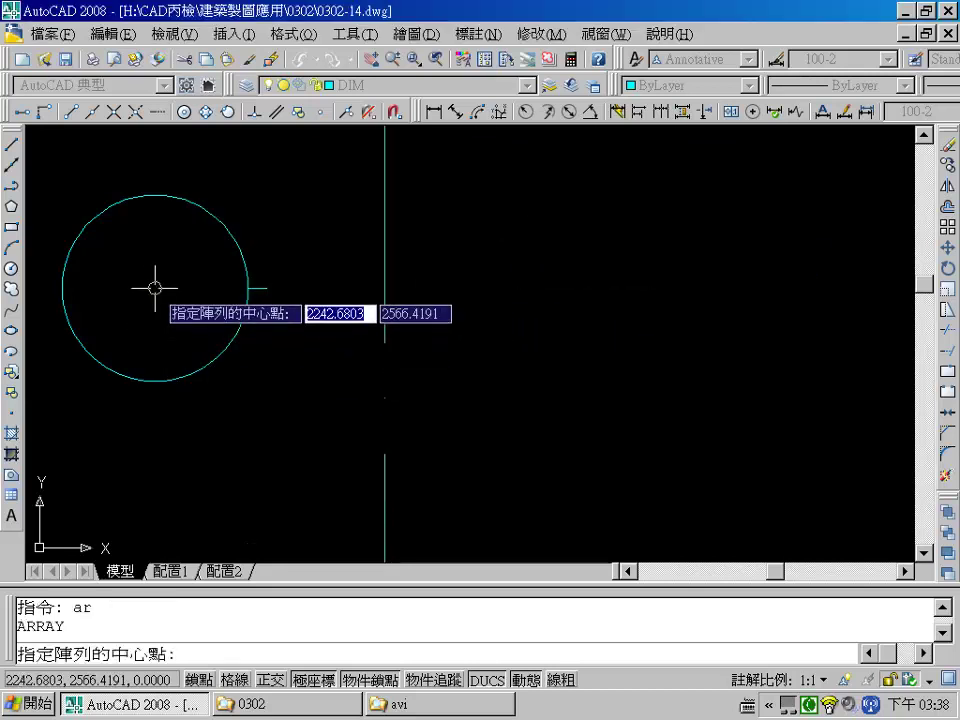
left_click(155, 288)
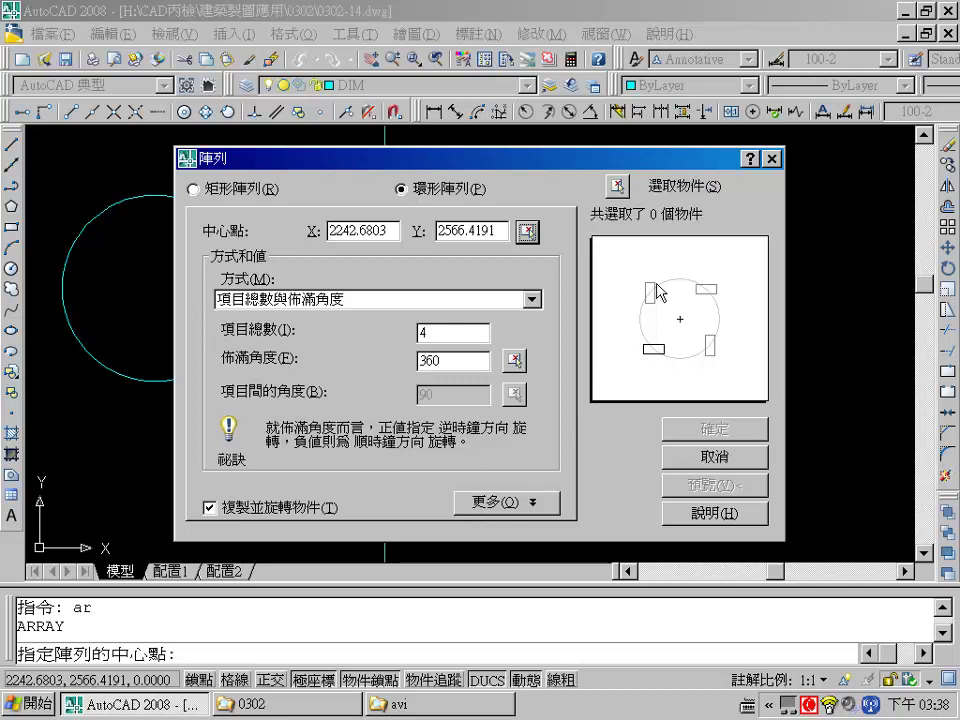
left_click(630, 190)
left_click(311, 417)
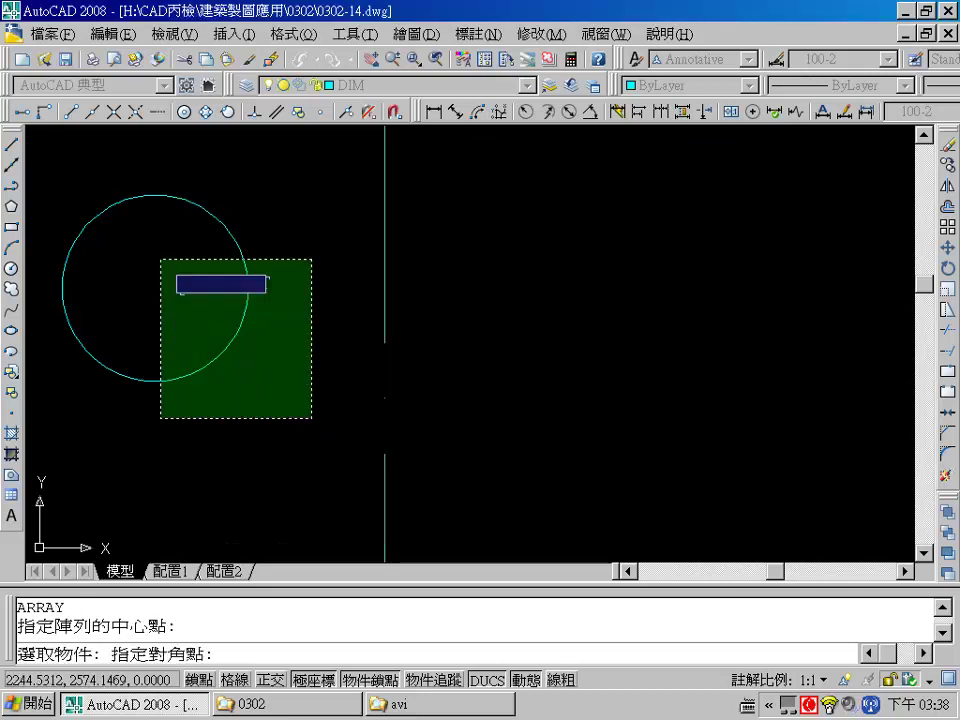
left_click(262, 259)
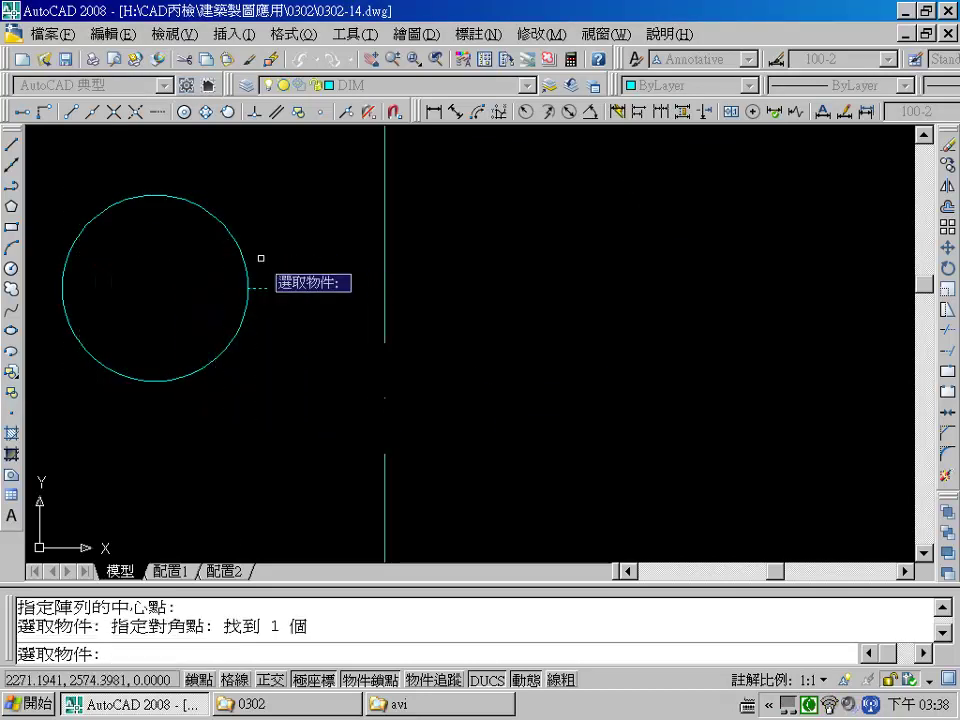
right_click(315, 347)
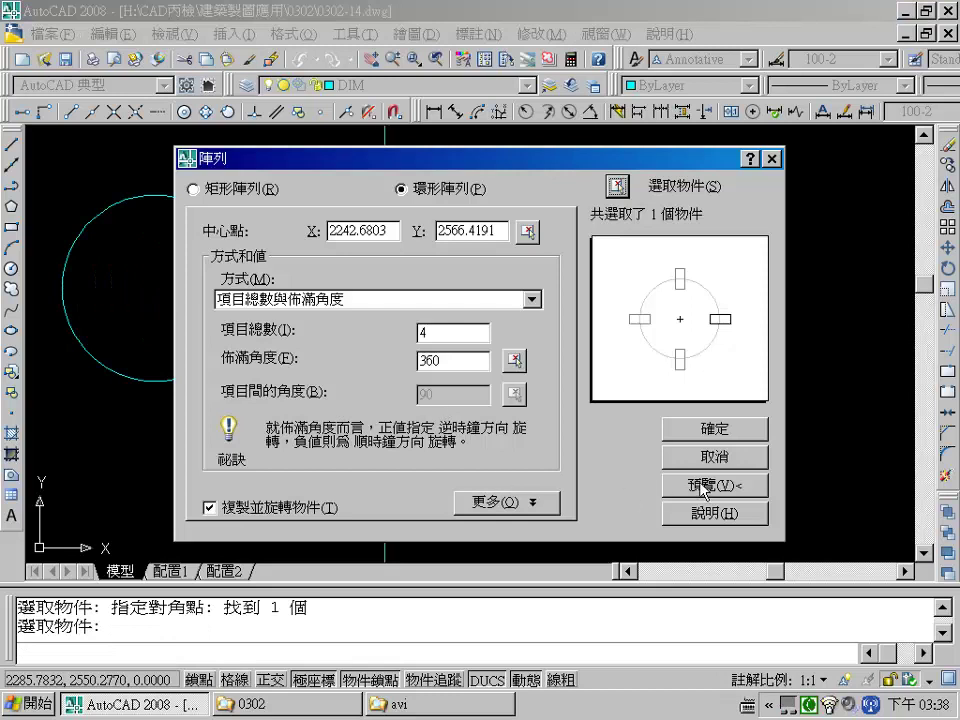
left_click(705, 488)
left_click(400, 357)
middle_click_drag(218, 392, 479, 437)
Make TEXT the current layer.
type("dt")
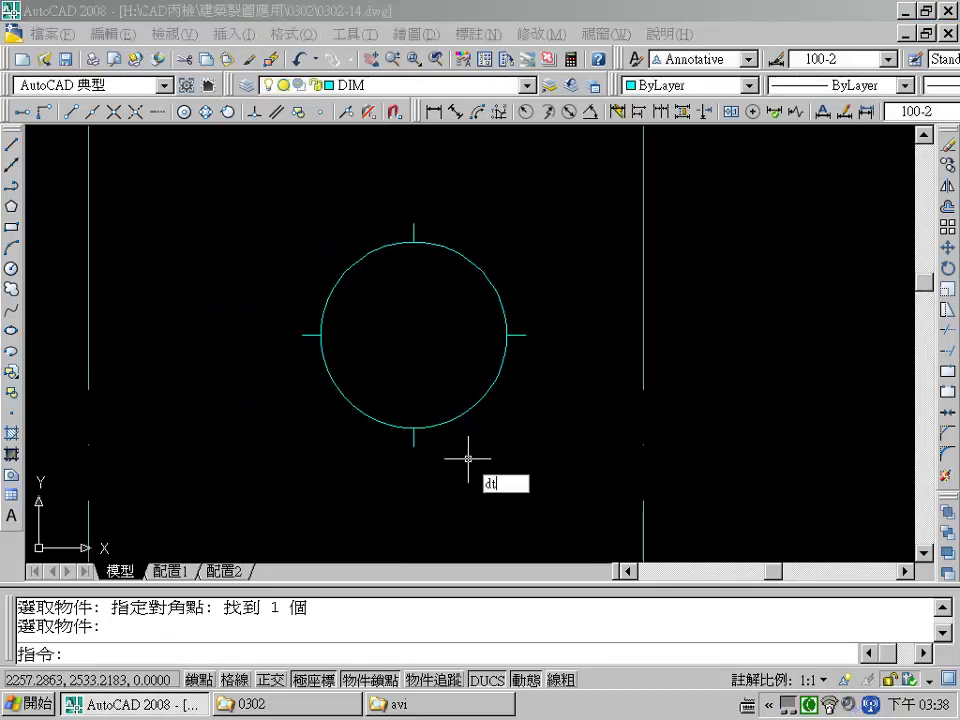
key("Escape")
left_click(521, 88)
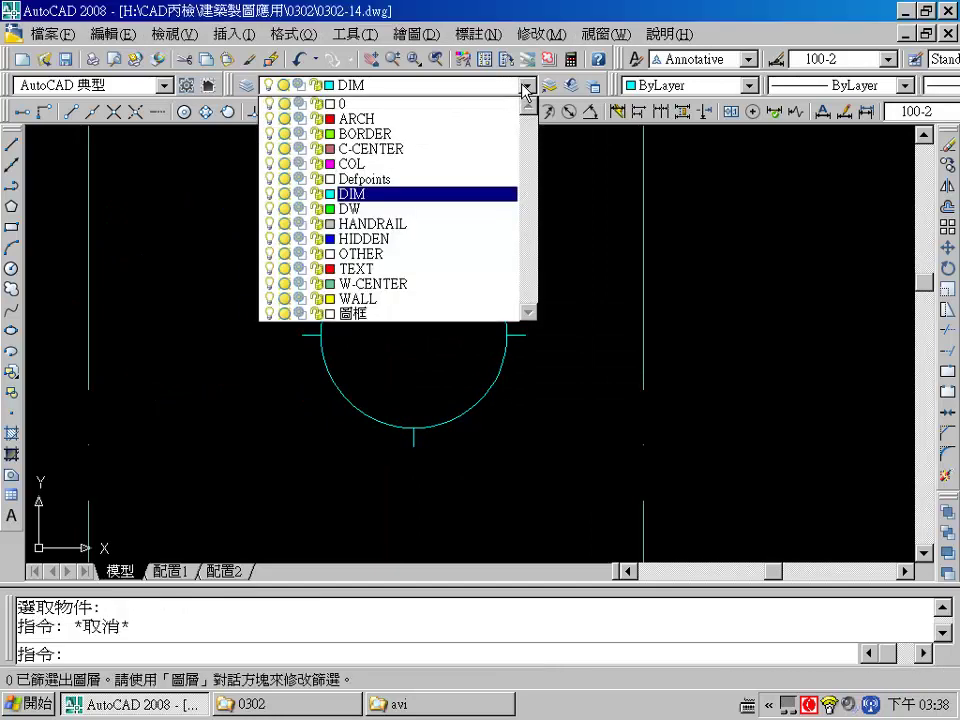
left_click(412, 268)
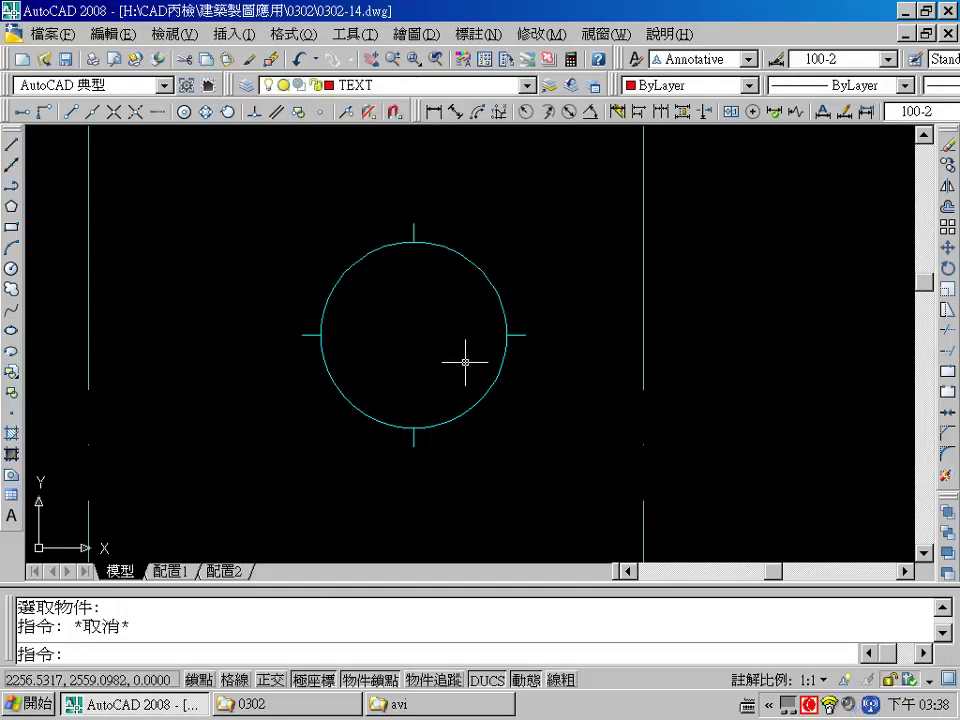
Start single-line text, middle-justified at the circle centre, height 25, rotation 0.
type("dt")
key("Return")
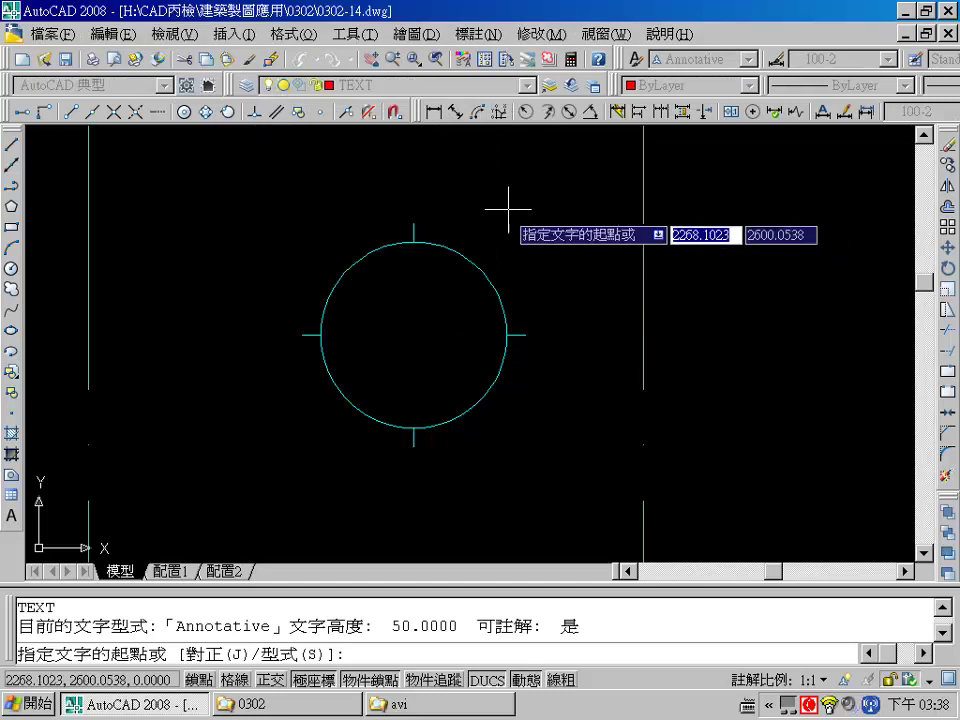
type("j")
key("Return")
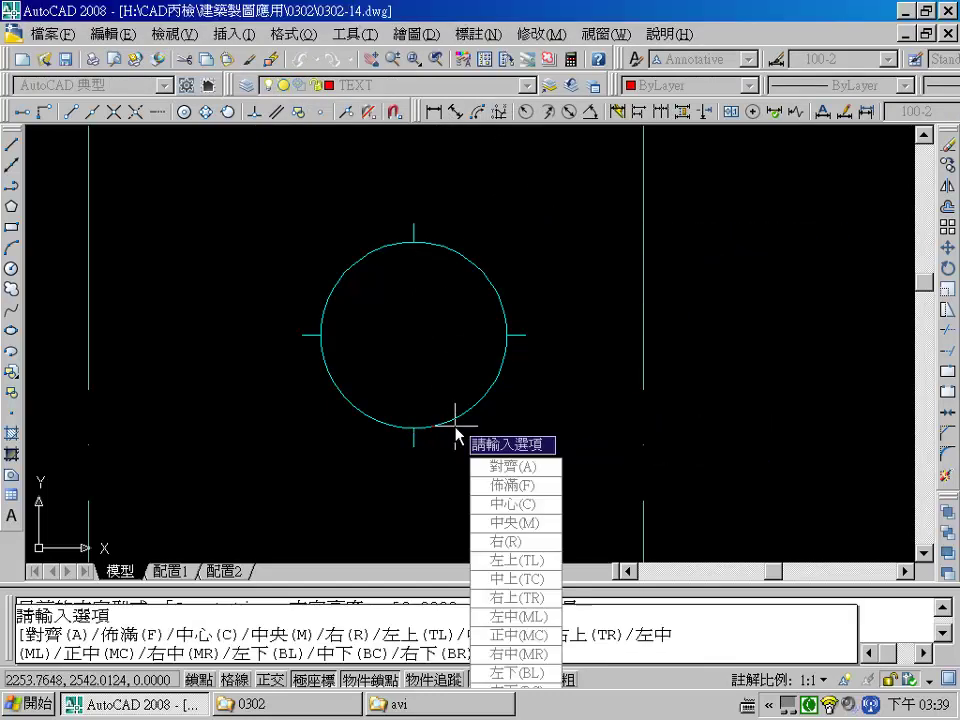
type("m")
key("Return")
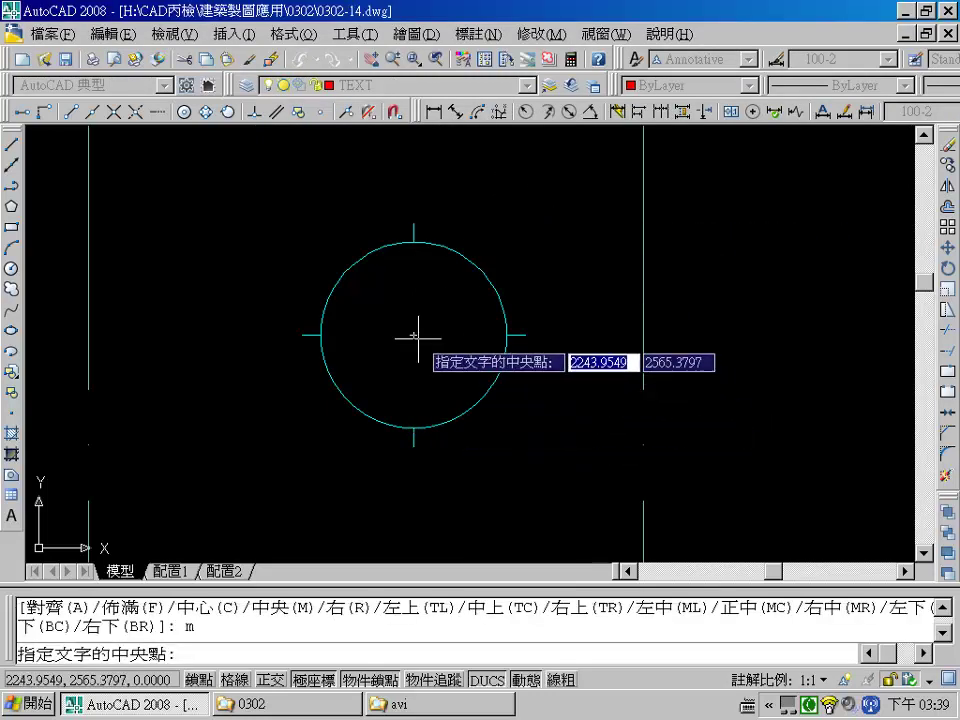
left_click(413, 335)
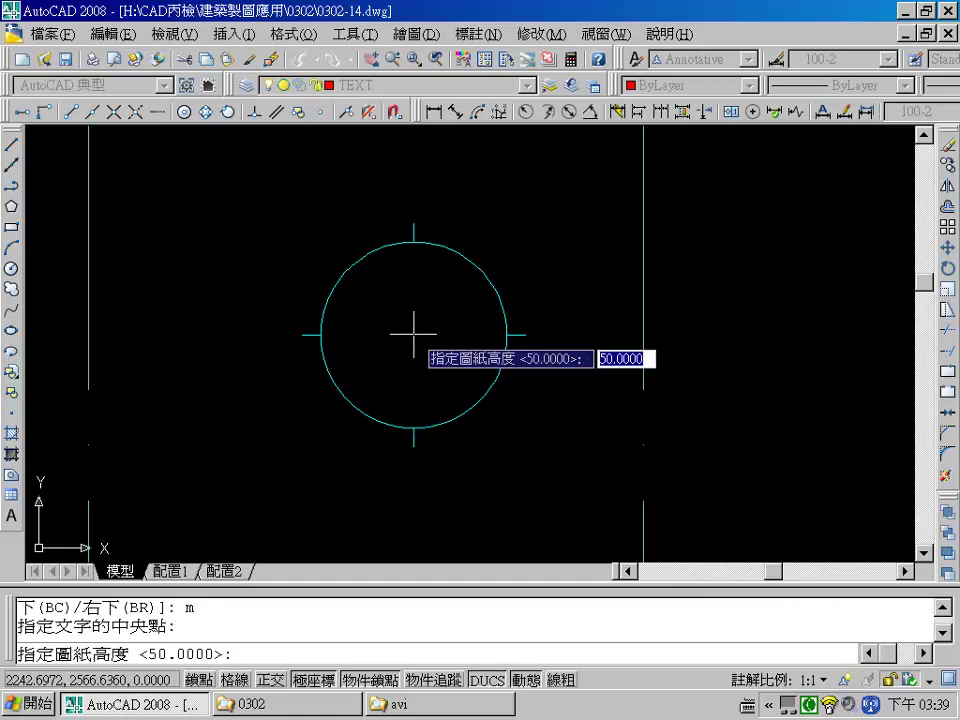
type("25")
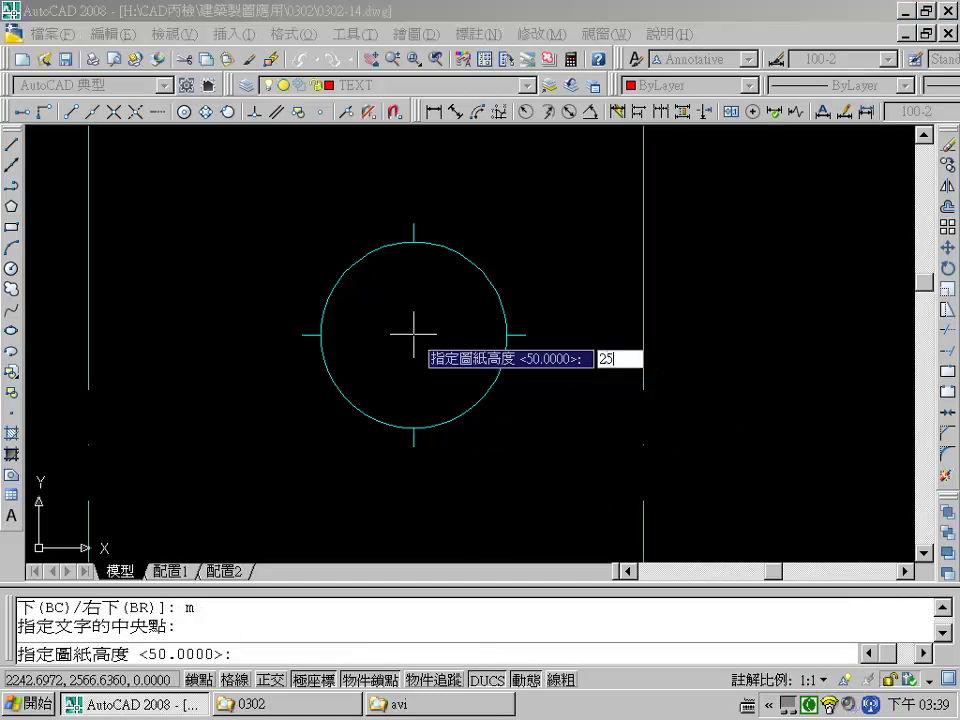
key("Return")
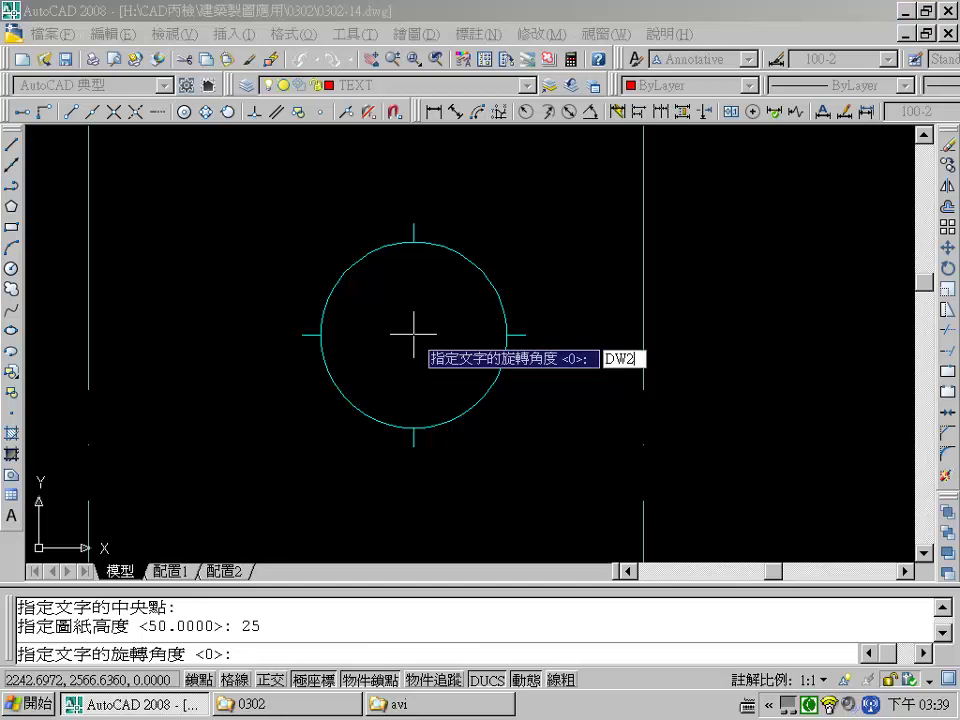
key("Return")
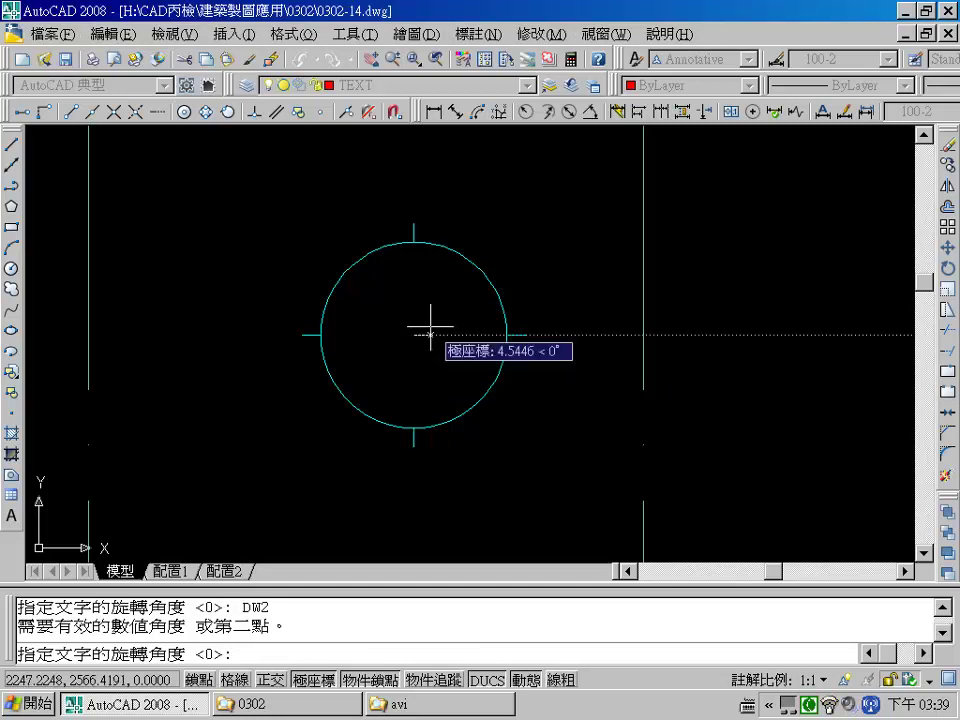
key("Return")
Enter the label DW2 and select the new text.
type("DW2")
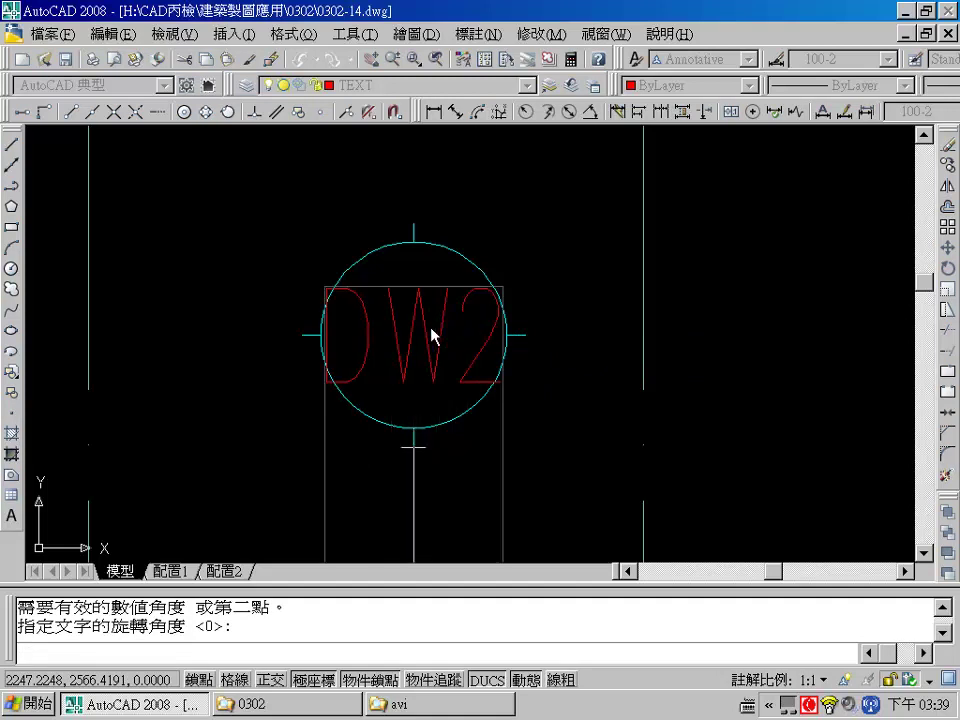
key("Return")
key("Return")
key("Escape")
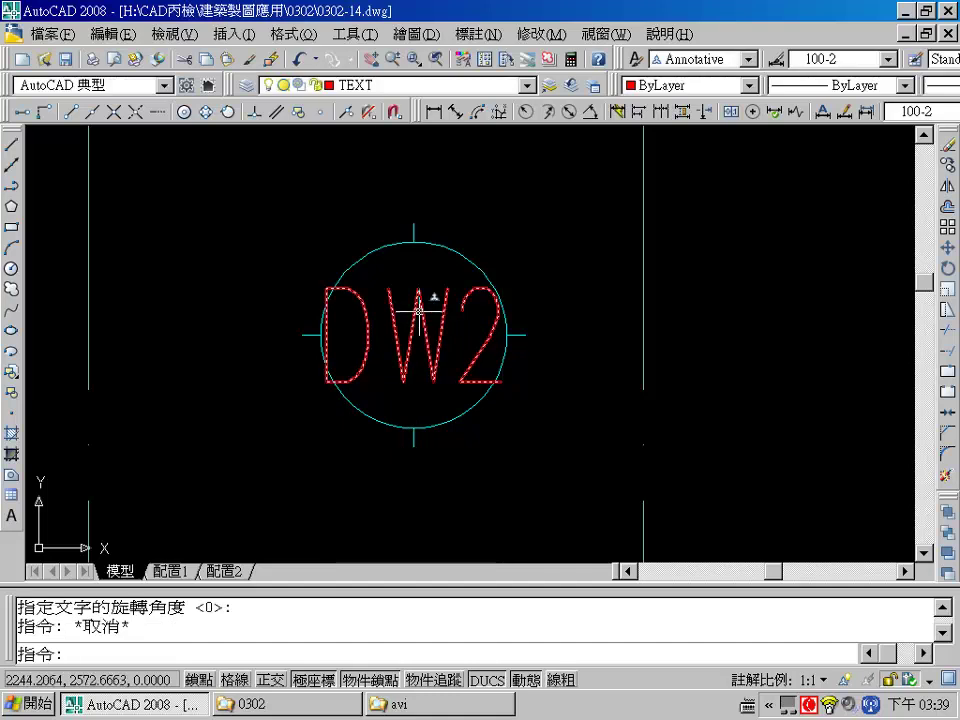
left_click(419, 311)
Change the DW2 label's paper text height to 22 in Properties, then close the palette.
left_click(485, 59)
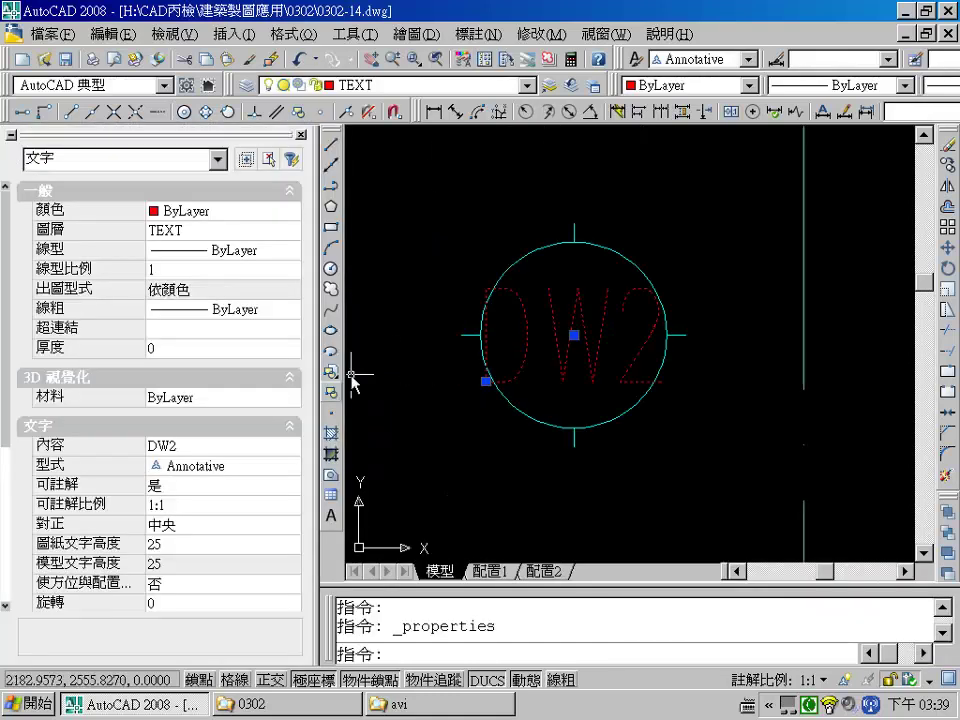
left_click(170, 541)
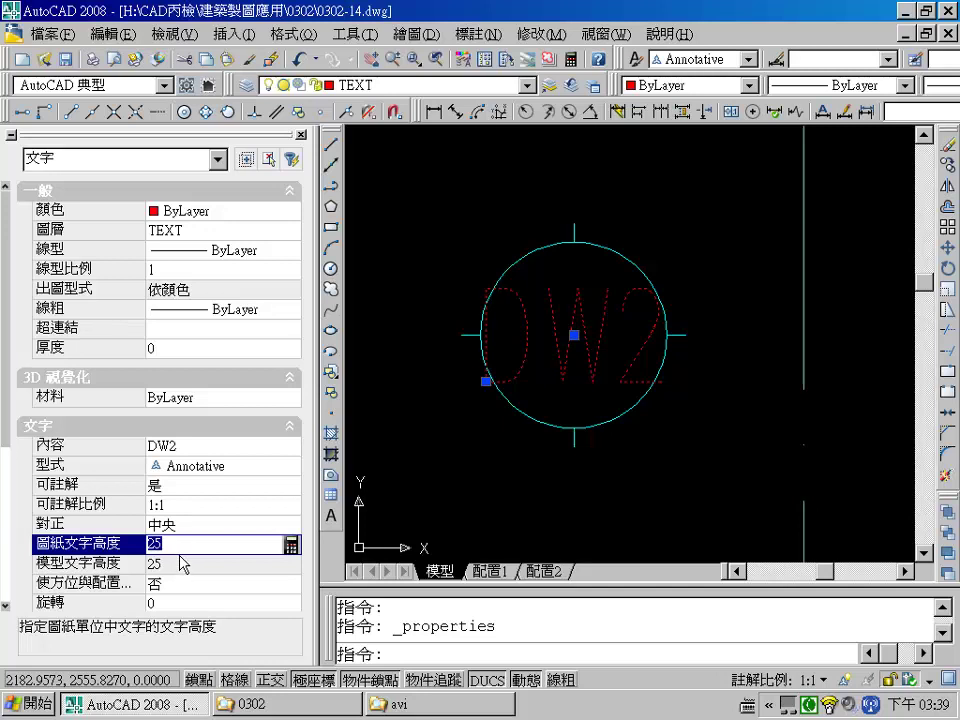
type("23")
left_click(183, 563)
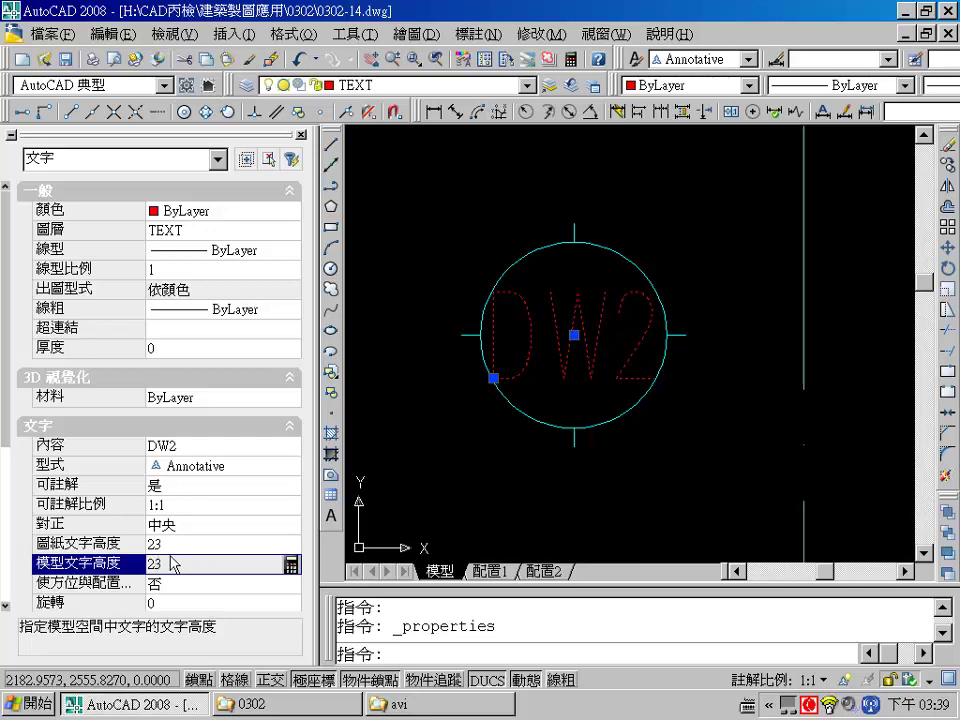
left_click(175, 543)
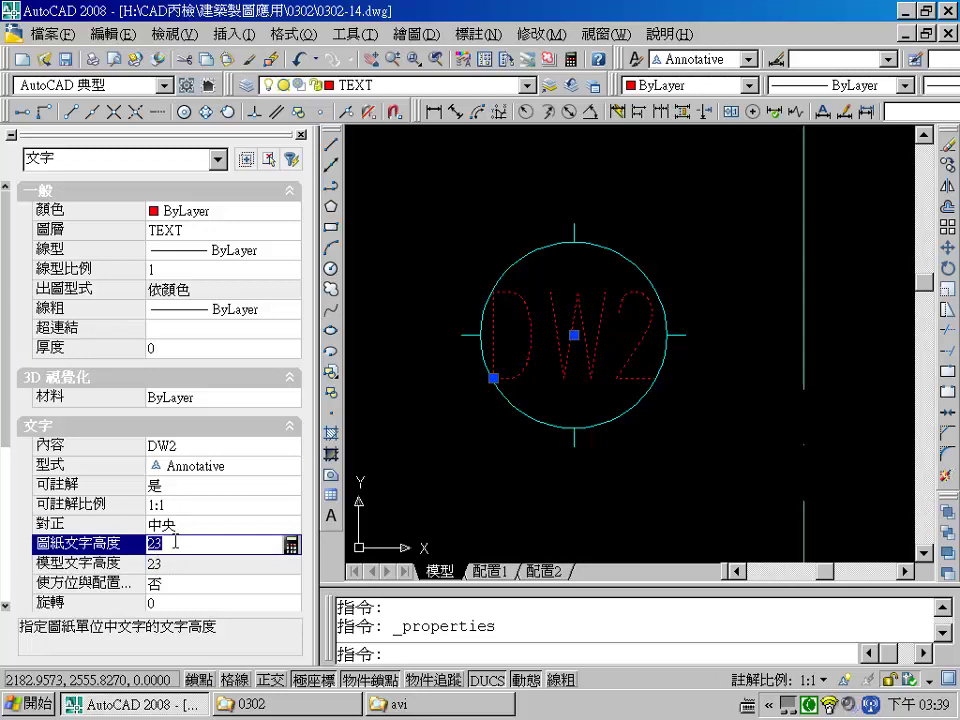
left_click(267, 557)
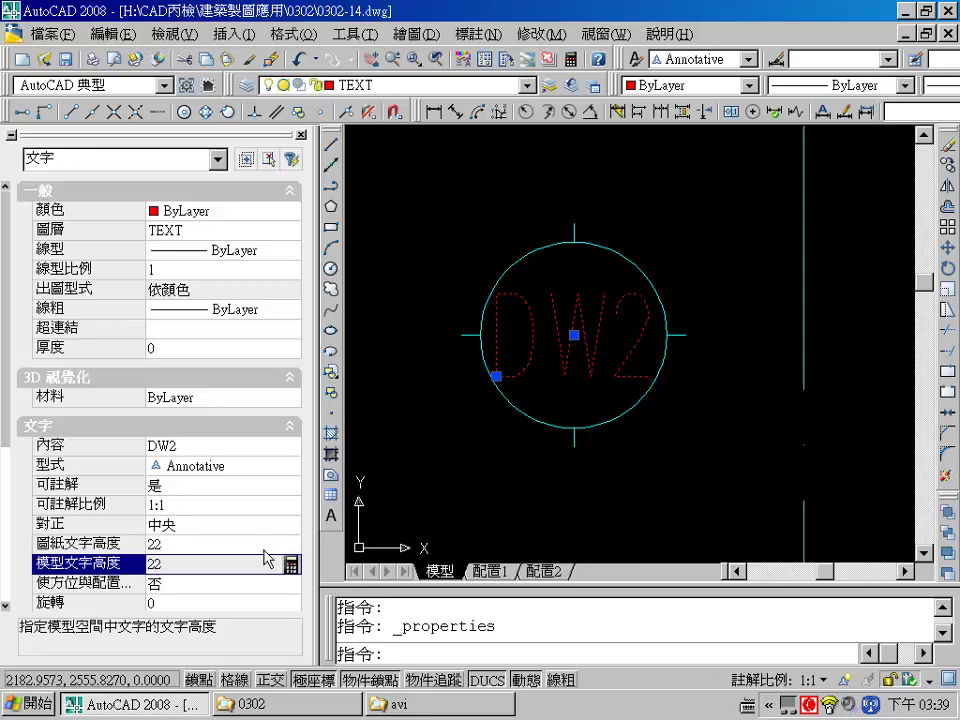
left_click(300, 135)
key("Escape")
scroll(441, 347, "down", 5)
mouse_move(465, 392)
middle_mouse_down()
mouse_move(403, 418)
mouse_move(377, 401)
middle_mouse_up()
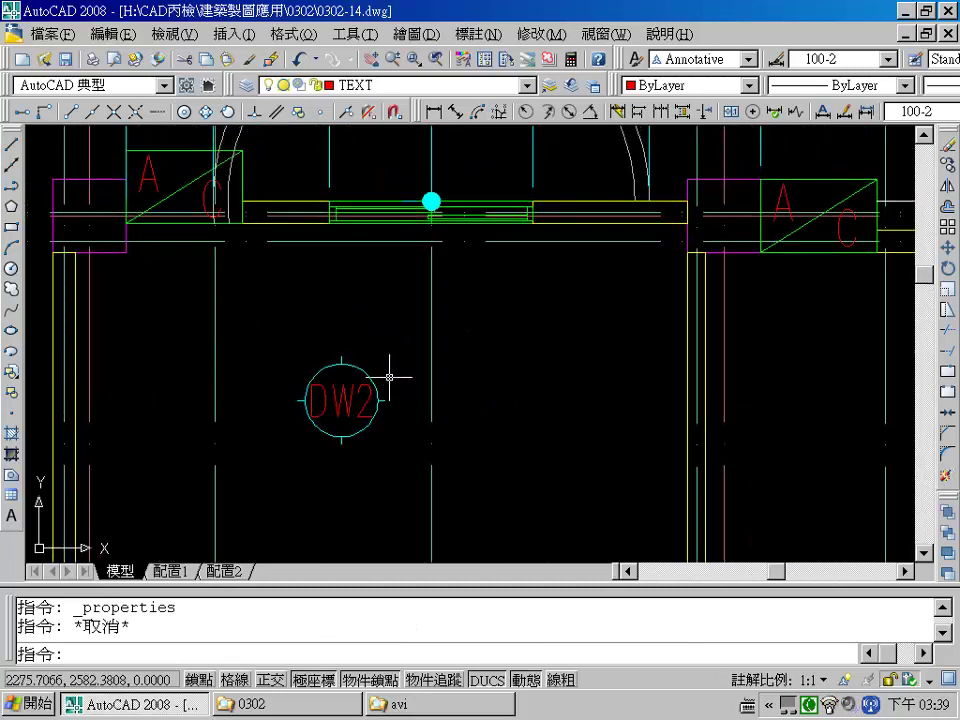
Copy the DW2 circle and text from the circle's top to beside the next window.
type("co")
key("Return")
left_click(352, 381)
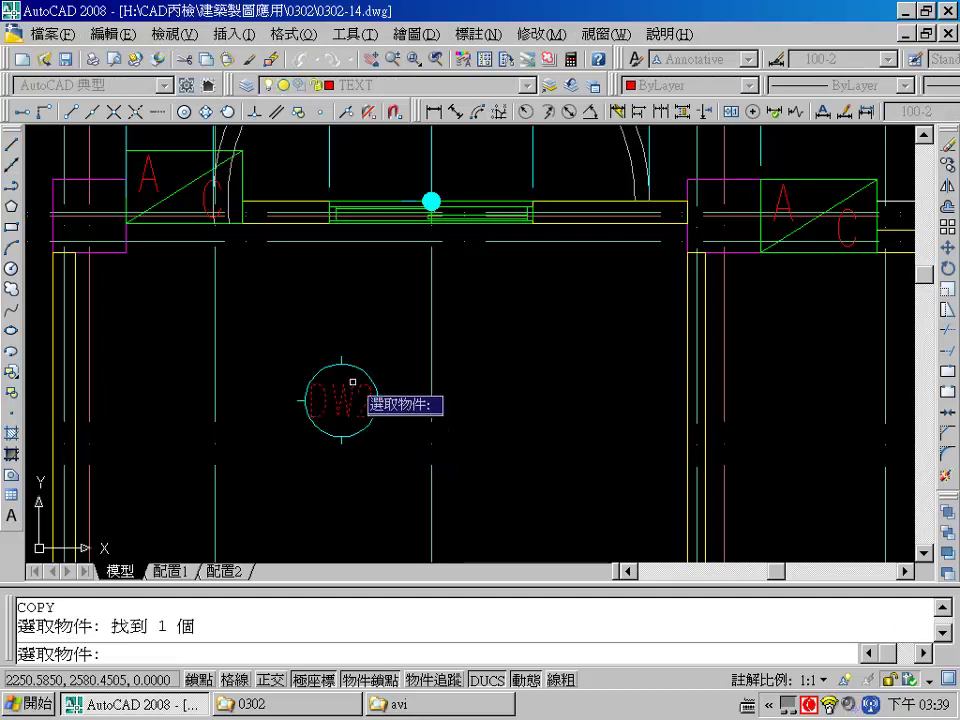
left_click(352, 365)
left_click(352, 365)
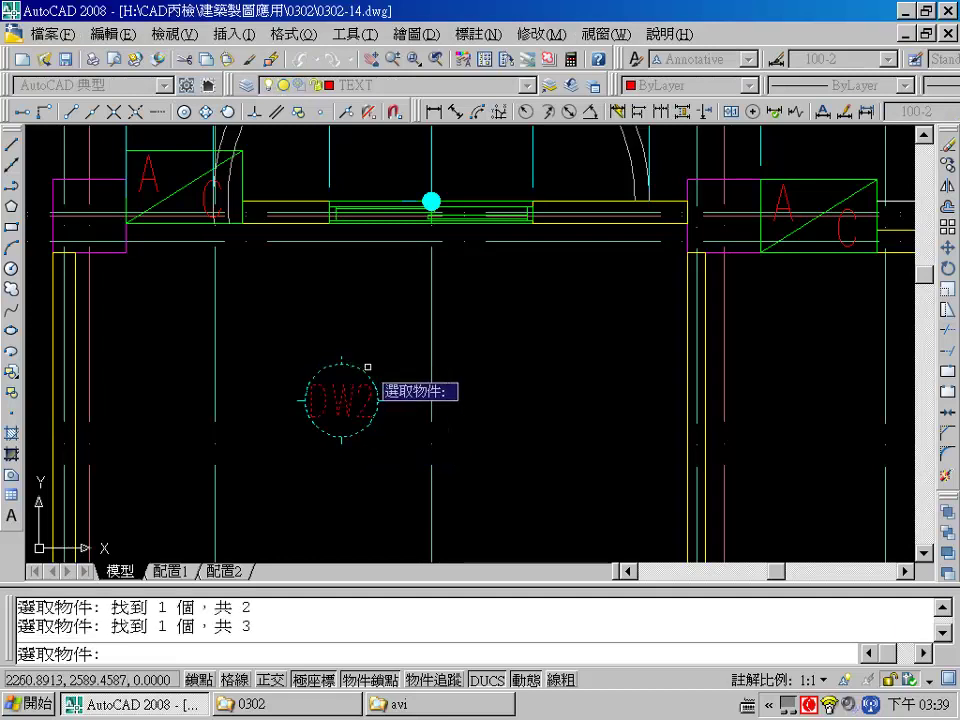
key("Return")
left_click(341, 356)
middle_click_drag(430, 288, 408, 372)
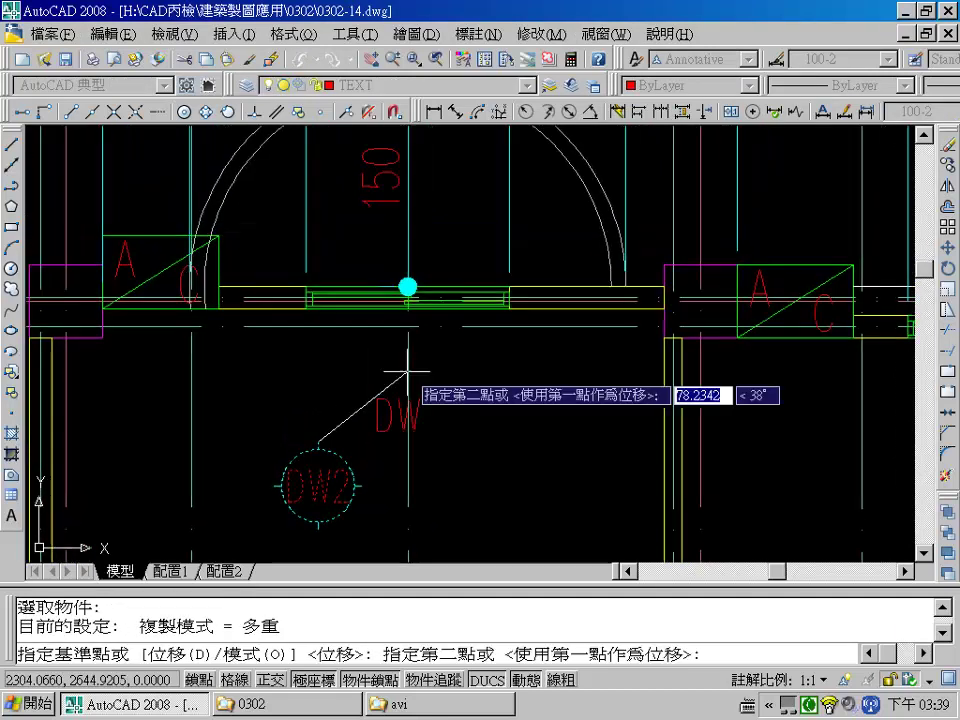
scroll(408, 360, "up", 3)
left_click(399, 274)
Place three more DW2 tag copies below further windows along the wall.
scroll(515, 377, "down", 5)
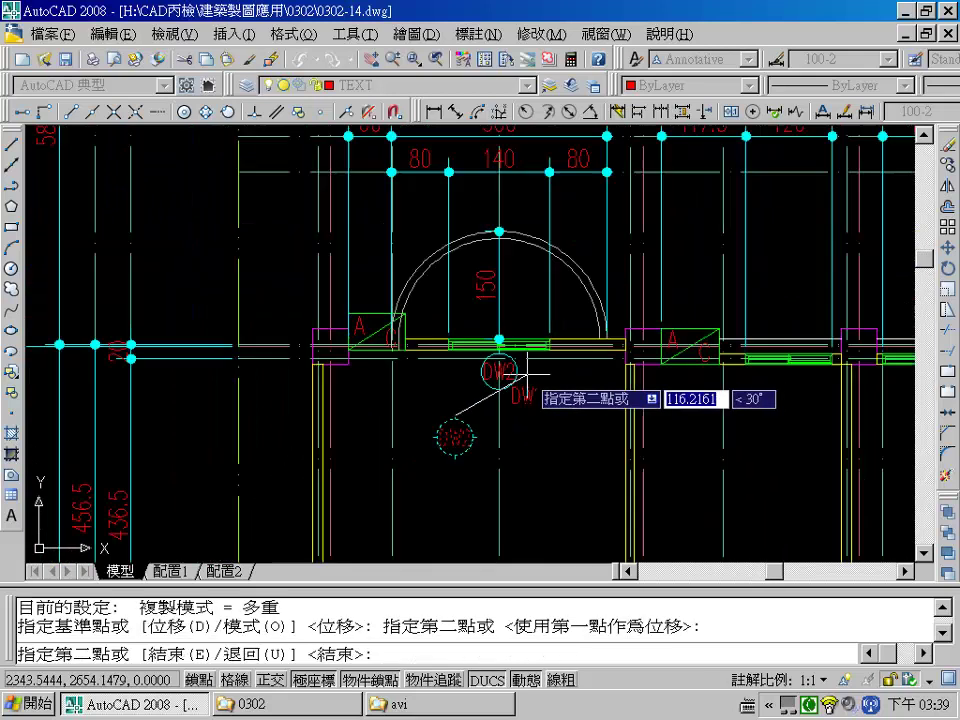
middle_click_drag(515, 377, 225, 378)
middle_click_drag(400, 385, 131, 383)
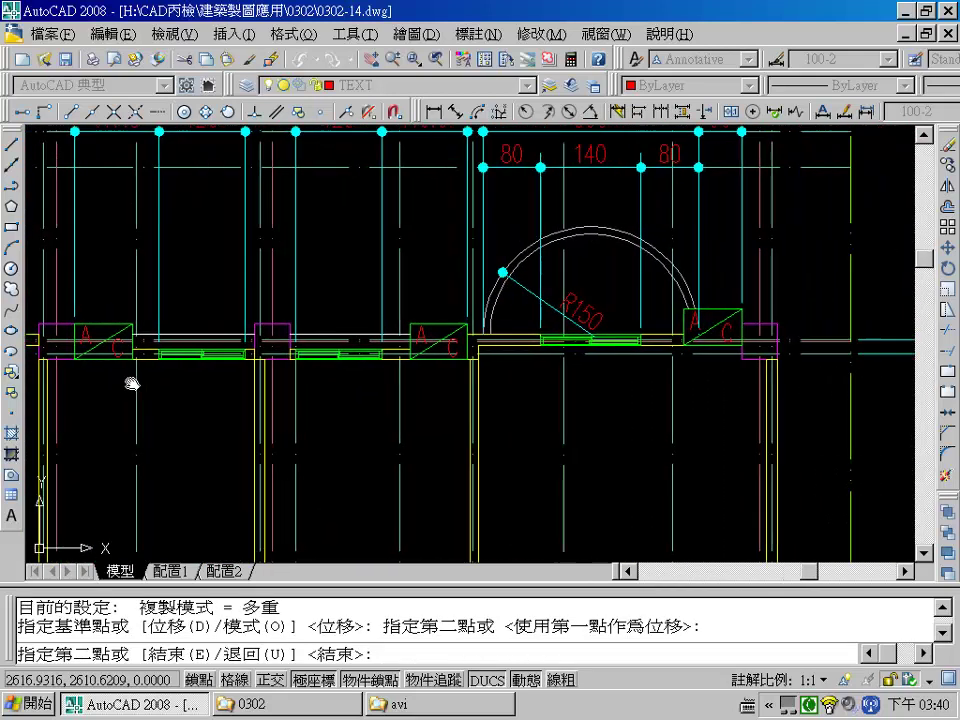
scroll(313, 388, "up", 2)
scroll(441, 370, "up", 4)
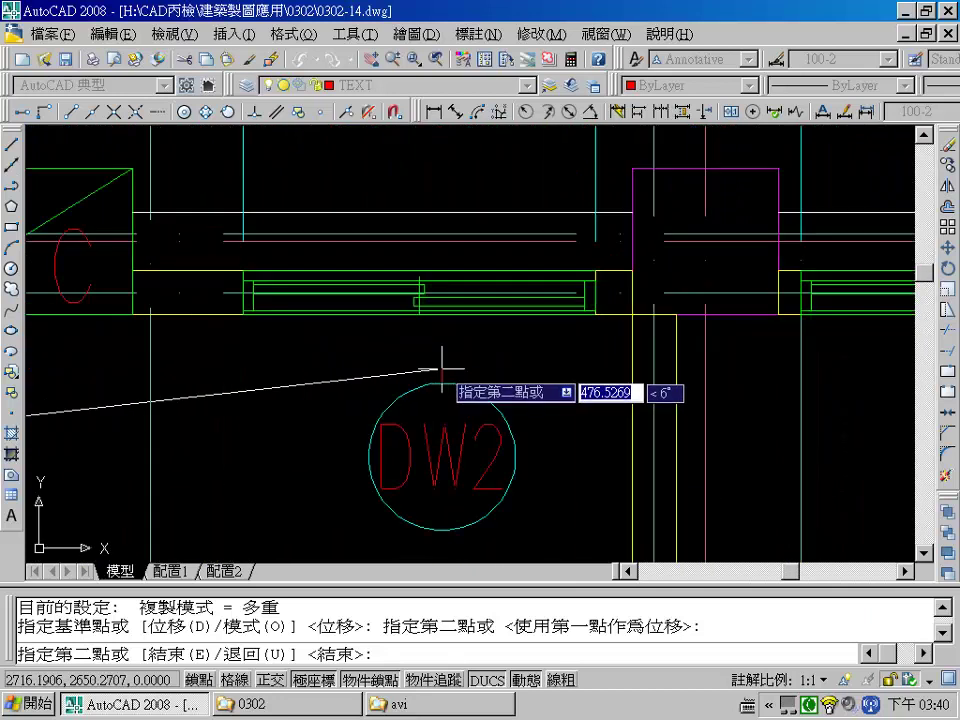
left_click(418, 315)
middle_click_drag(739, 332, 180, 380)
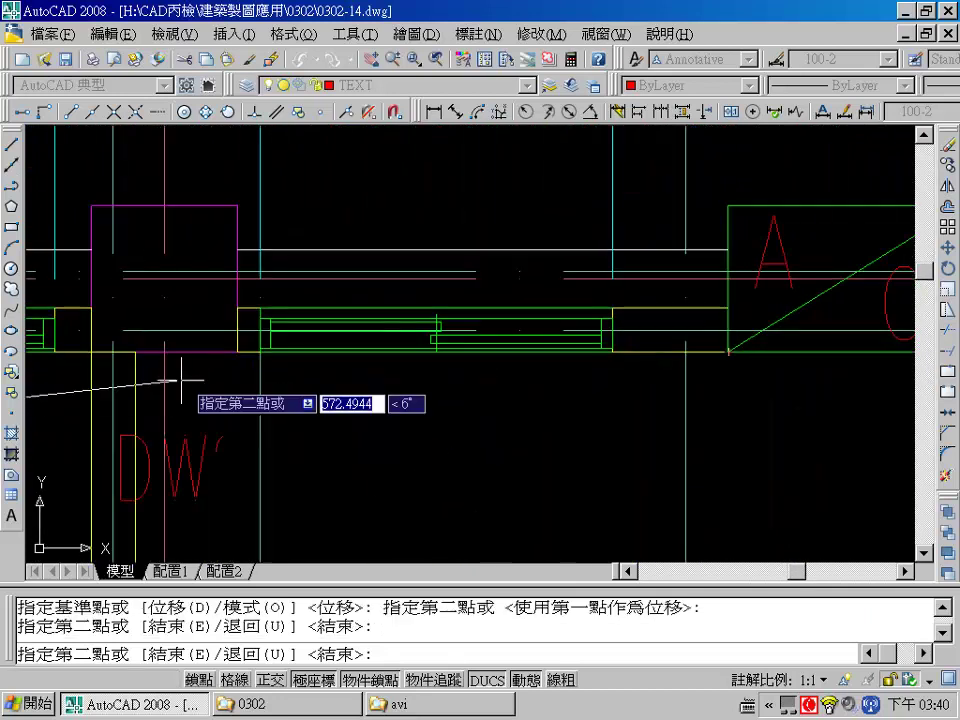
left_click(436, 347)
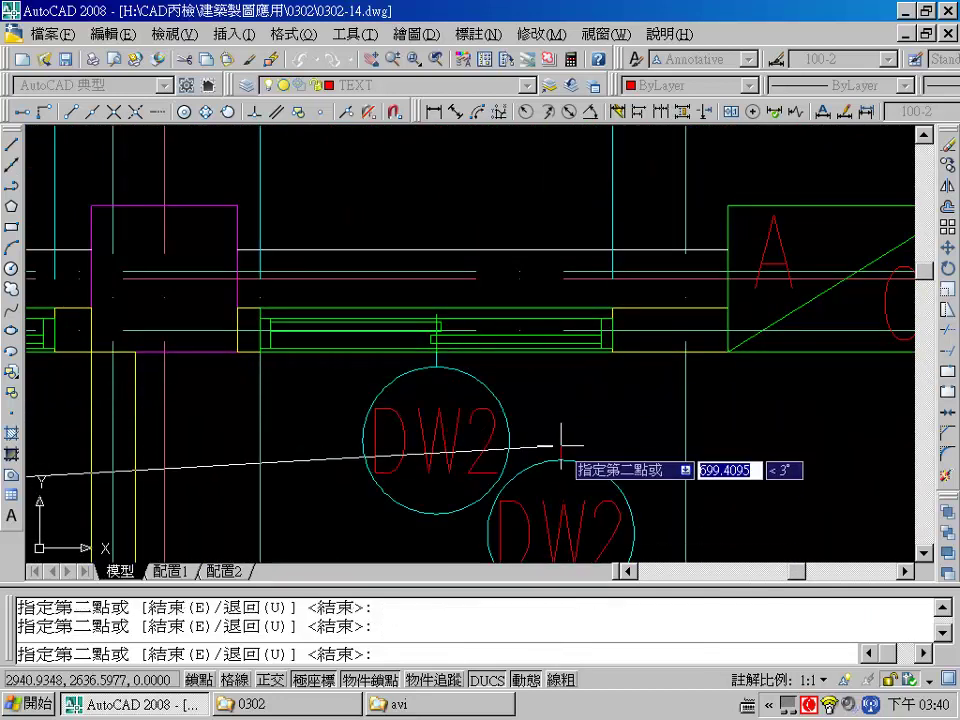
scroll(561, 443, "down", 1)
mouse_move(553, 428)
middle_mouse_down()
mouse_move(156, 476)
mouse_move(294, 428)
middle_mouse_up()
scroll(399, 413, "up", 1)
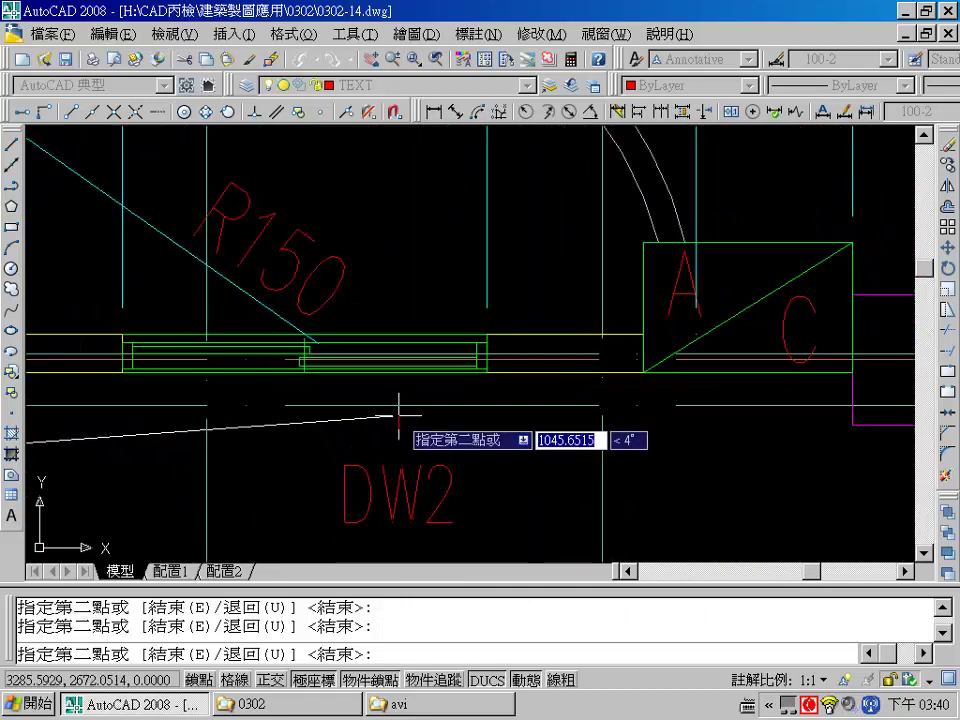
left_click(353, 383)
scroll(375, 485, "down", 1)
mouse_move(363, 476)
middle_mouse_down()
mouse_move(387, 440)
mouse_move(521, 386)
mouse_move(523, 300)
middle_mouse_up()
scroll(489, 381, "up", 1)
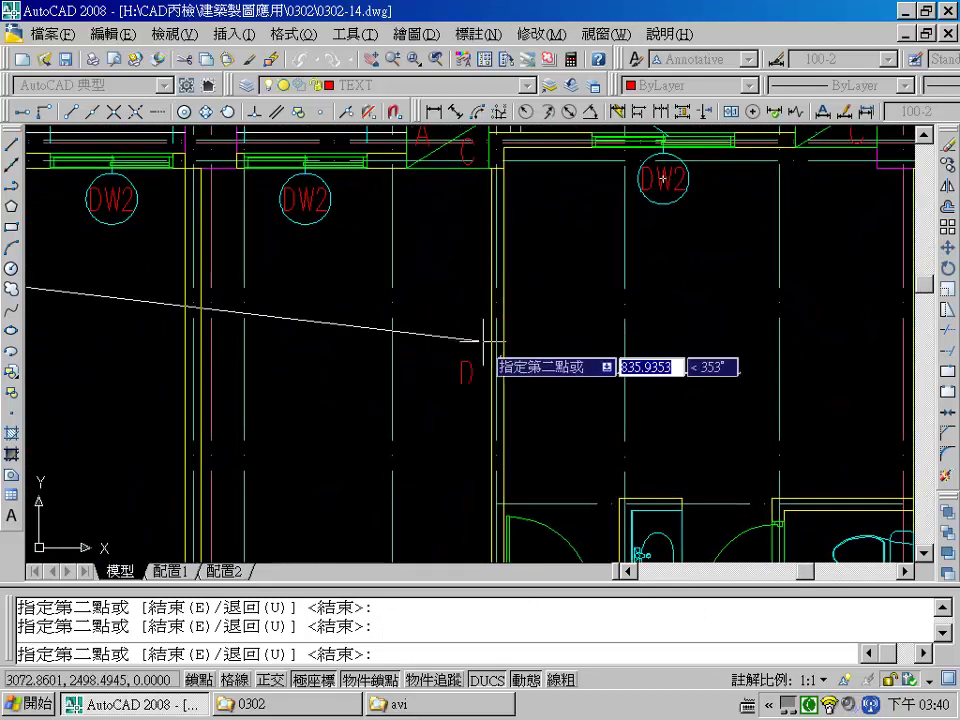
mouse_move(405, 378)
middle_mouse_down()
mouse_move(403, 398)
mouse_move(563, 358)
mouse_move(332, 375)
mouse_move(661, 352)
middle_mouse_up()
key("Escape")
Copy the DW2 circle and text from the circle's bottom to above a stairwell window.
type("c")
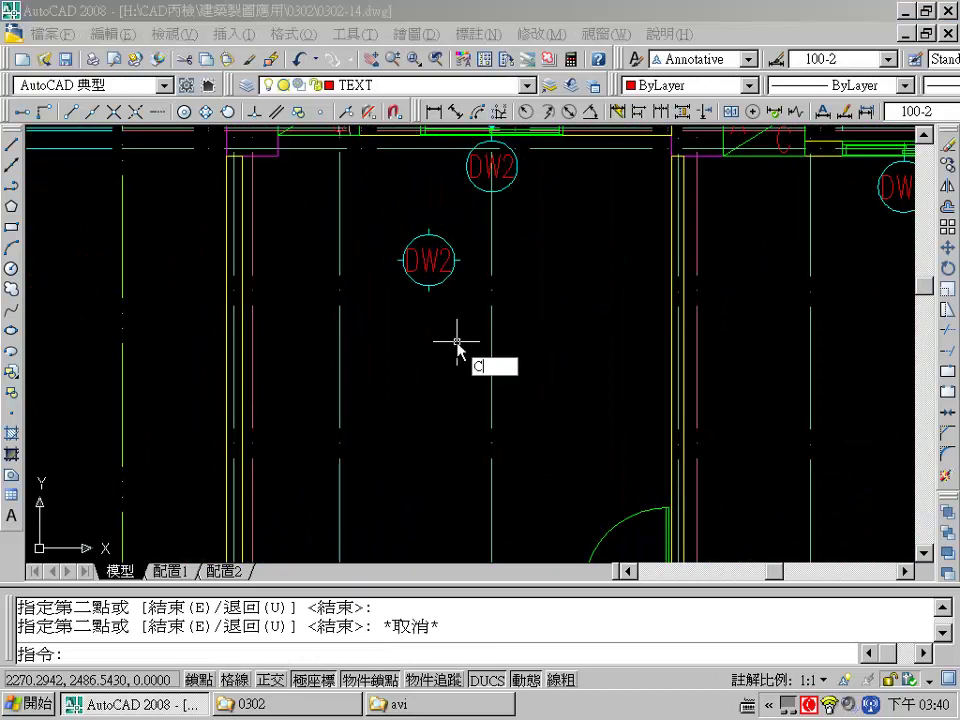
type("o")
key("Return")
scroll(456, 339, "up", 1)
left_click(444, 226)
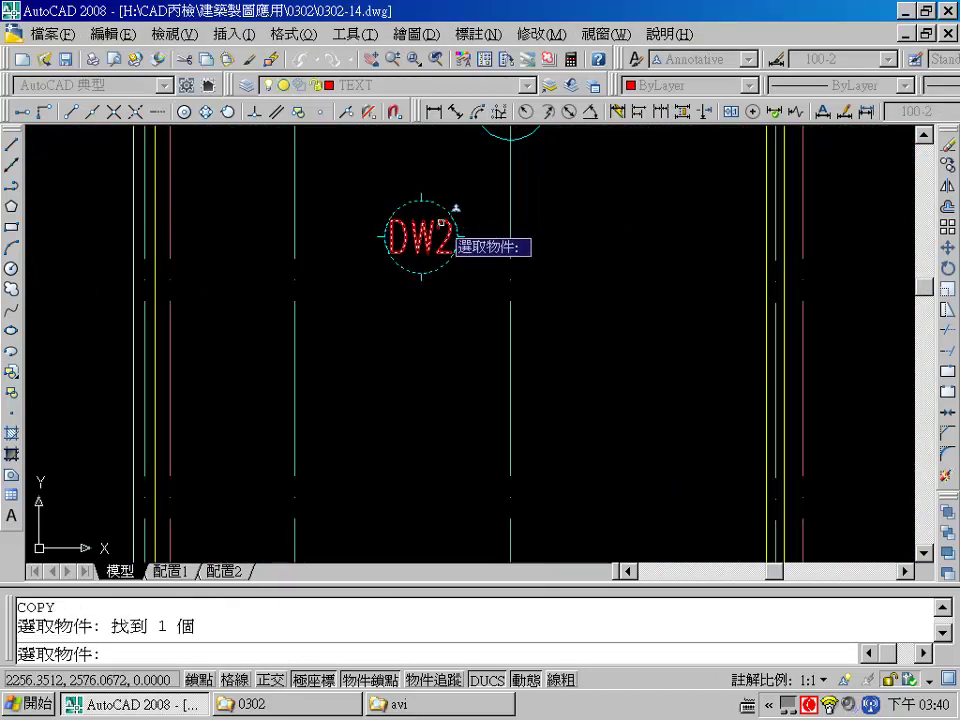
left_click(442, 222)
key("Return")
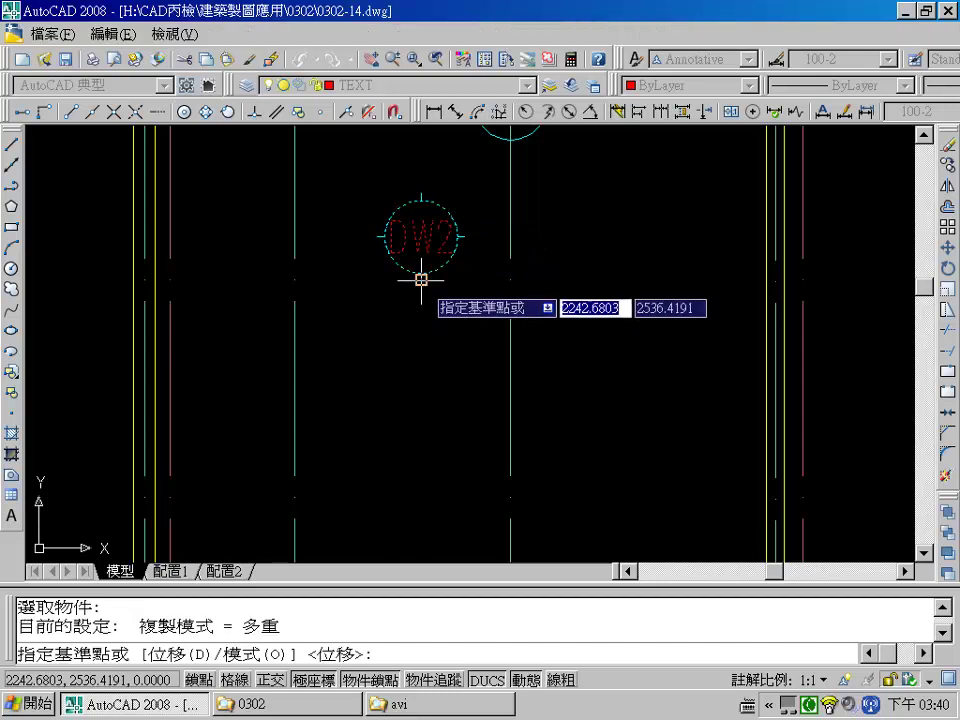
left_click(422, 275)
scroll(428, 379, "down", 5)
middle_click_drag(446, 300, 300, 140)
scroll(355, 345, "up", 2)
scroll(390, 240, "up", 2)
scroll(378, 355, "up", 2)
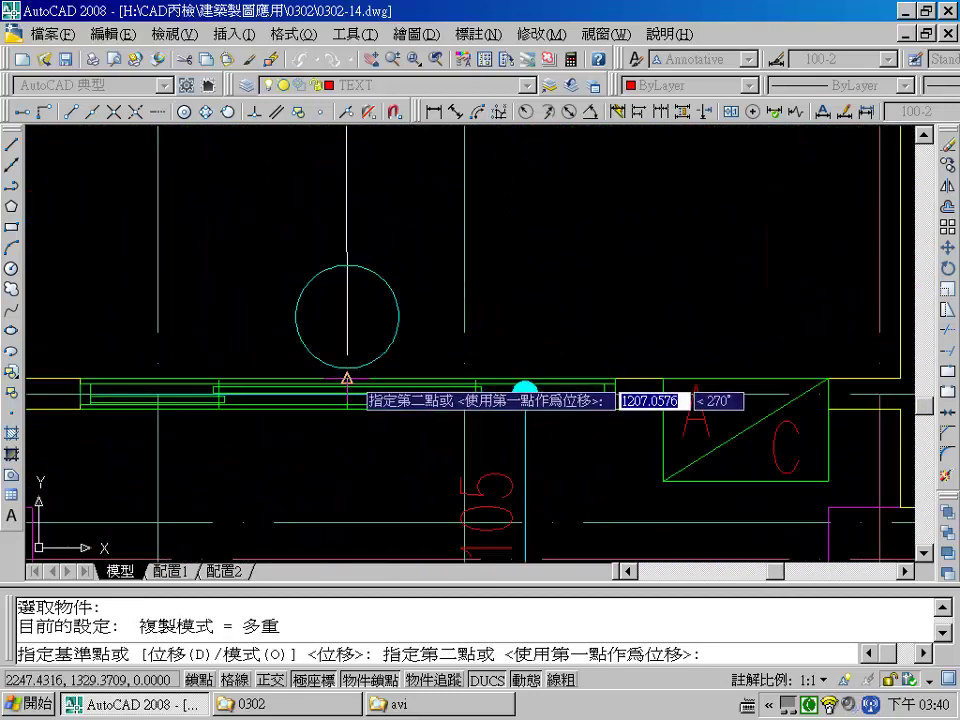
left_click(347, 369)
Place another DW2 tag copy near the wall at the next window.
middle_click_drag(795, 358, 333, 352)
middle_click_drag(601, 367, 401, 344)
mouse_move(713, 440)
middle_mouse_down()
mouse_move(548, 428)
mouse_move(313, 430)
middle_mouse_up()
middle_click_drag(795, 445, 465, 447)
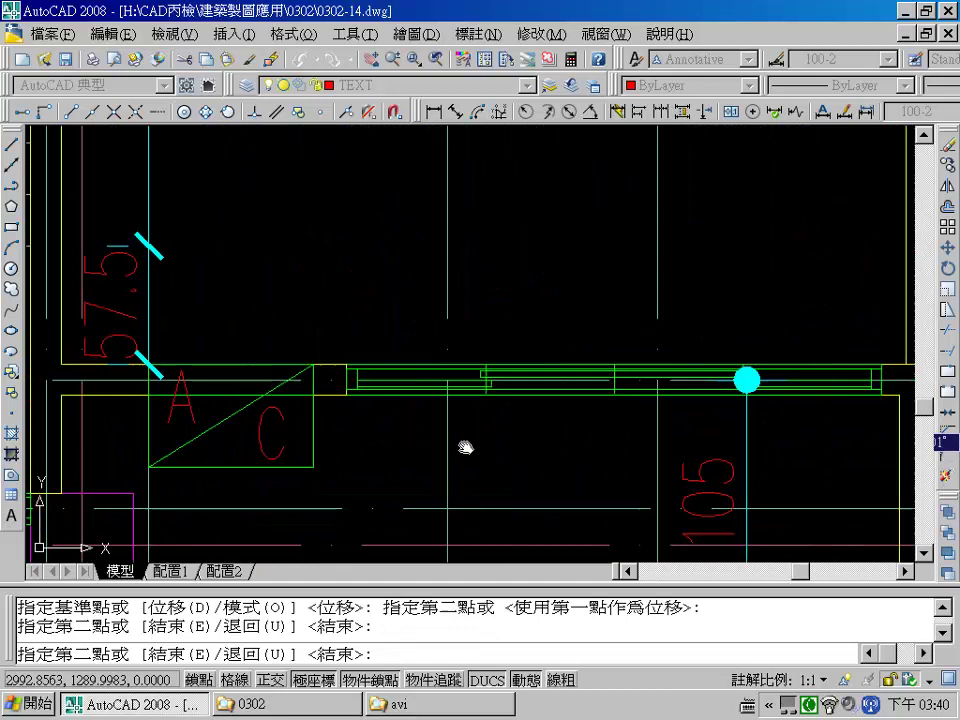
left_click(488, 362)
scroll(640, 362, "down", 3)
middle_click_drag(624, 366, 544, 420)
scroll(561, 386, "up", 1)
scroll(546, 446, "up", 2)
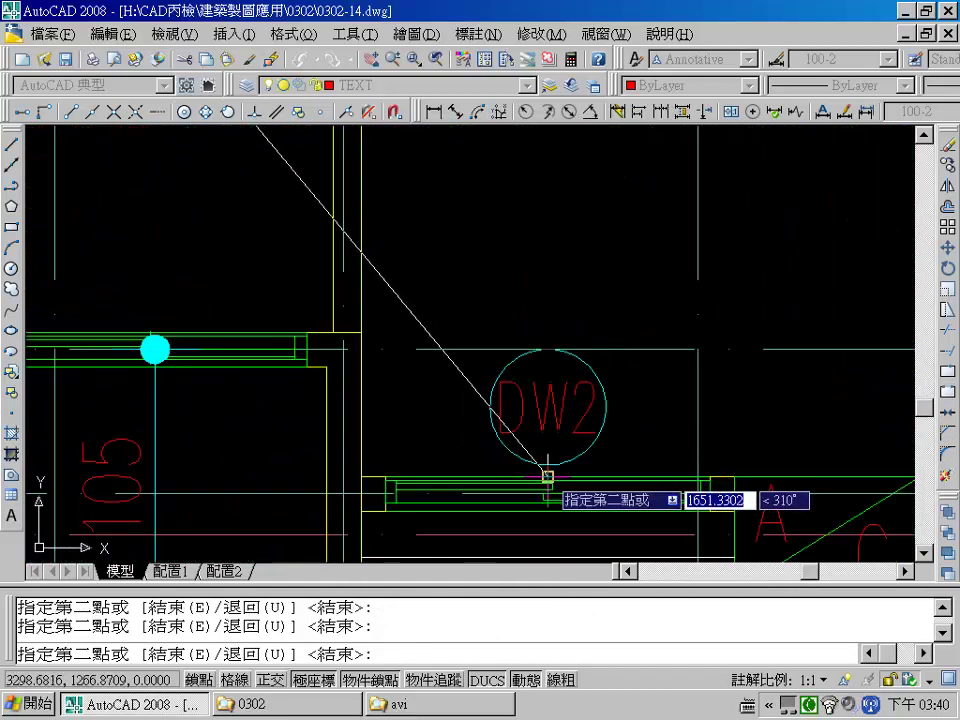
scroll(643, 386, "down", 2)
middle_click_drag(560, 342, 657, 396)
scroll(657, 396, "down", 3)
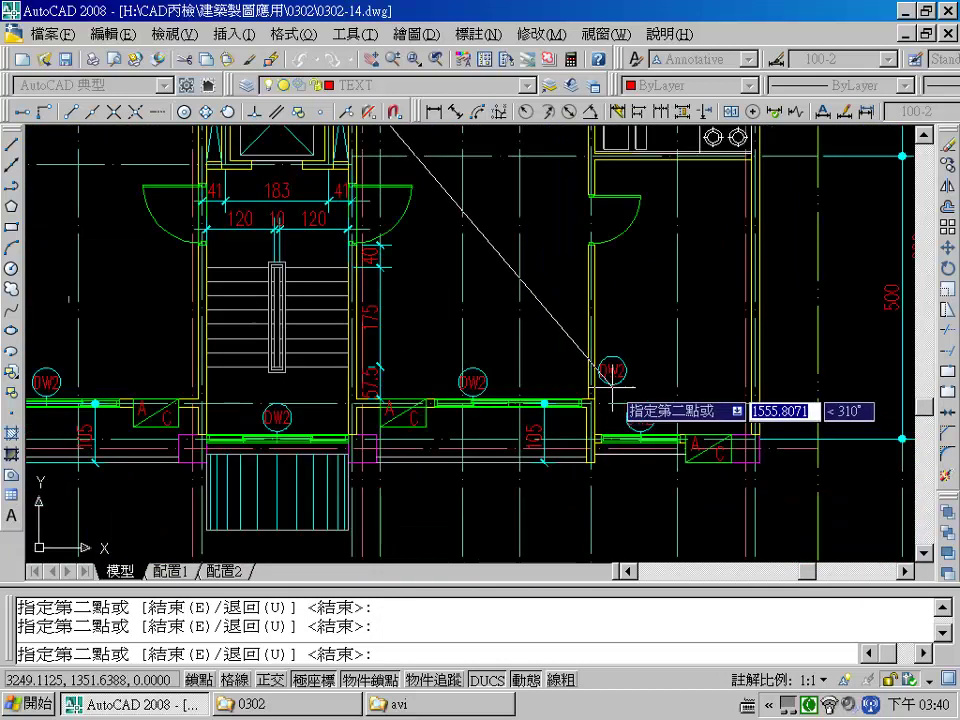
mouse_move(530, 255)
middle_mouse_down()
mouse_move(531, 279)
mouse_move(514, 274)
mouse_move(522, 297)
middle_mouse_up()
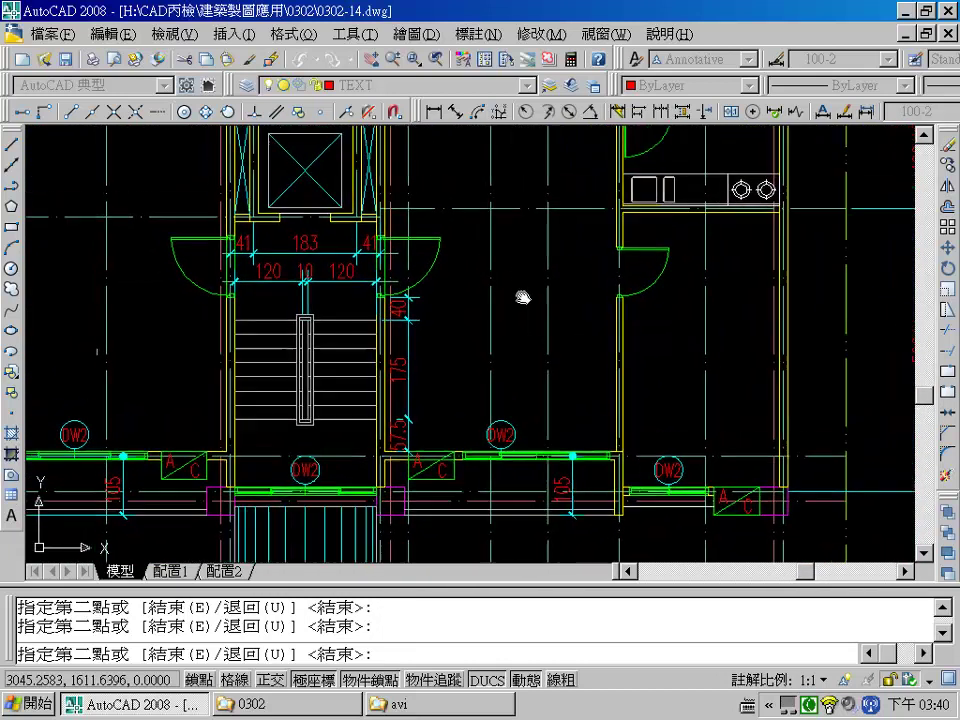
middle_click_drag(399, 261, 401, 281)
key("Escape")
Pan and zoom to bring the tag to be relabelled into view.
middle_click_drag(177, 182, 256, 213)
scroll(256, 213, "down", 5)
scroll(260, 225, "up", 3)
scroll(265, 232, "up", 1)
scroll(268, 237, "up", 2)
scroll(268, 237, "down", 1)
scroll(340, 262, "up", 4)
middle_click_drag(527, 311, 193, 332)
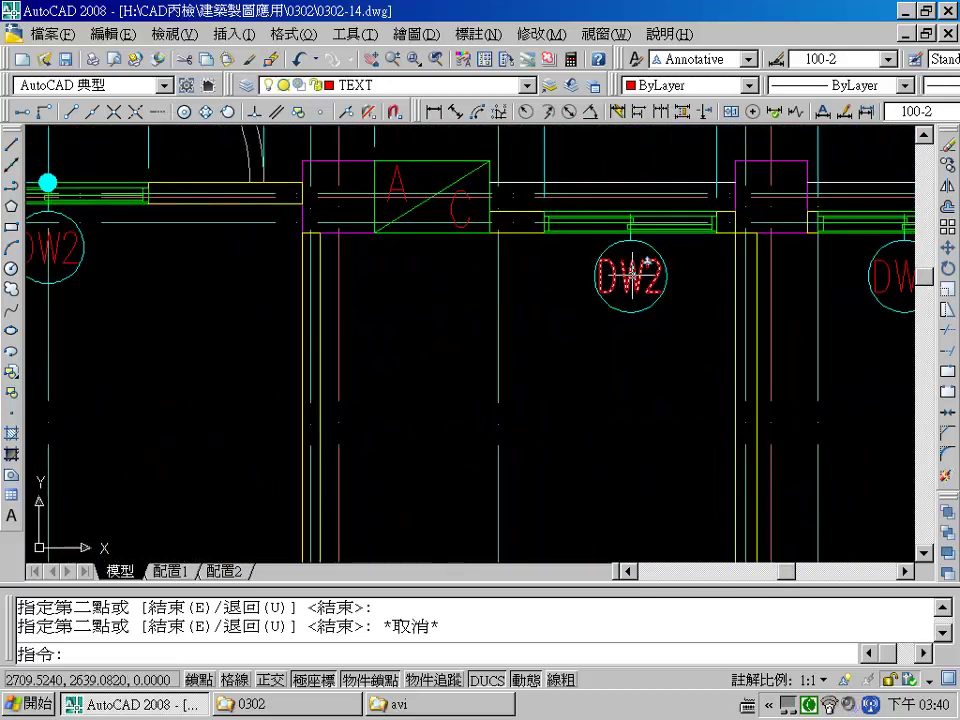
Retext the first copied DW2 tag to W3, then relabel the next tag.
double_click(621, 278)
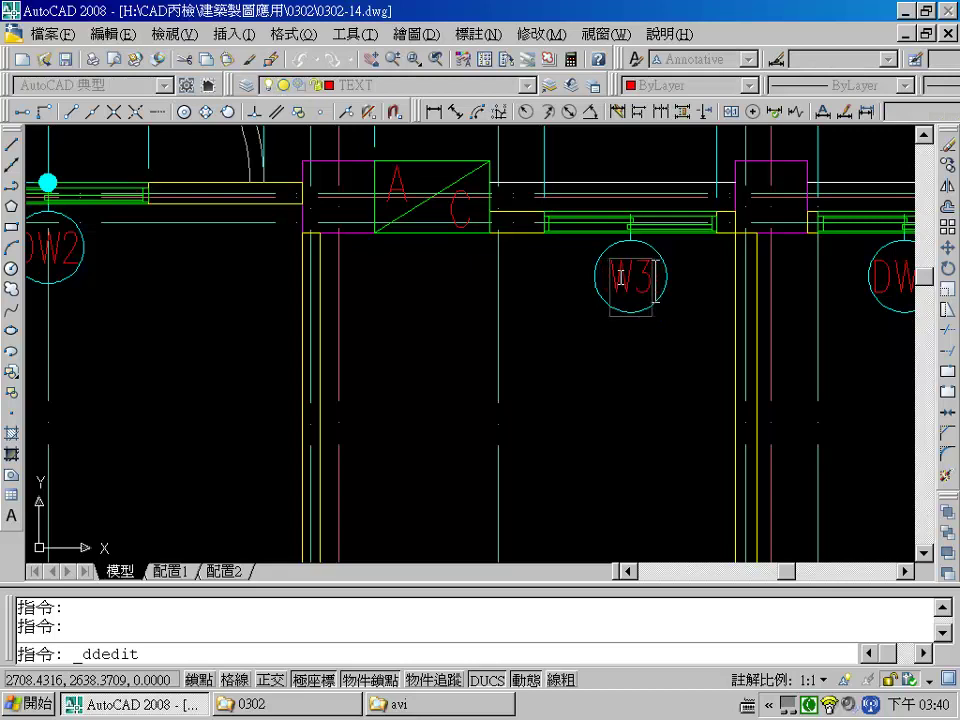
key("Return")
middle_click_drag(708, 278, 457, 288)
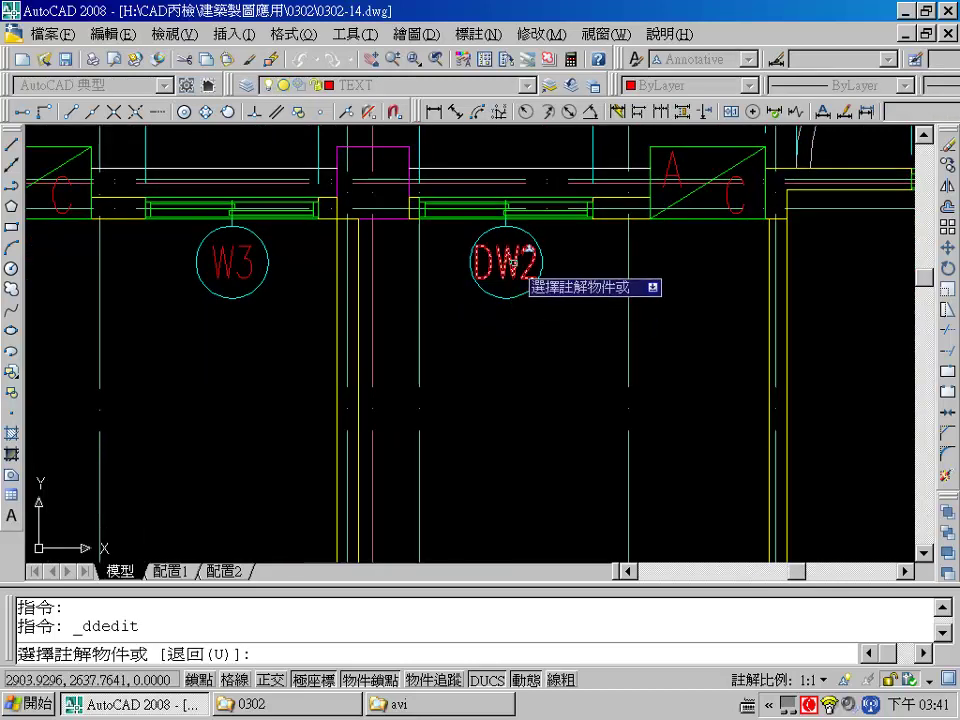
left_click(515, 265)
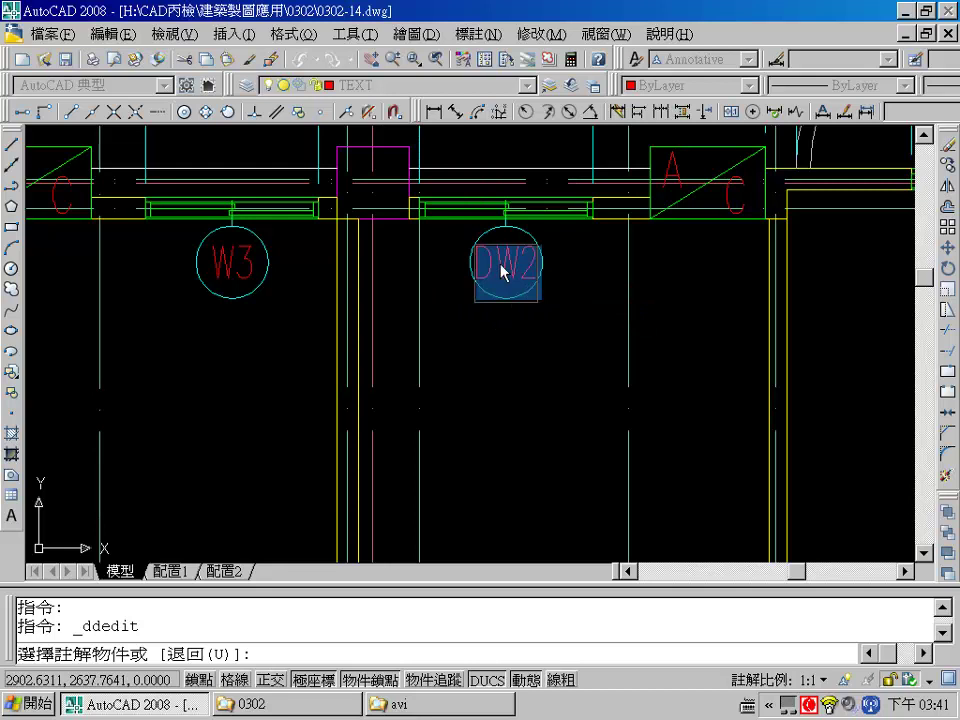
type("W")
key("Return")
Edit the next two DW2 labels to DW1 by replacing the trailing 2.
middle_click_drag(590, 295, 343, 311)
middle_click_drag(592, 318, 392, 321)
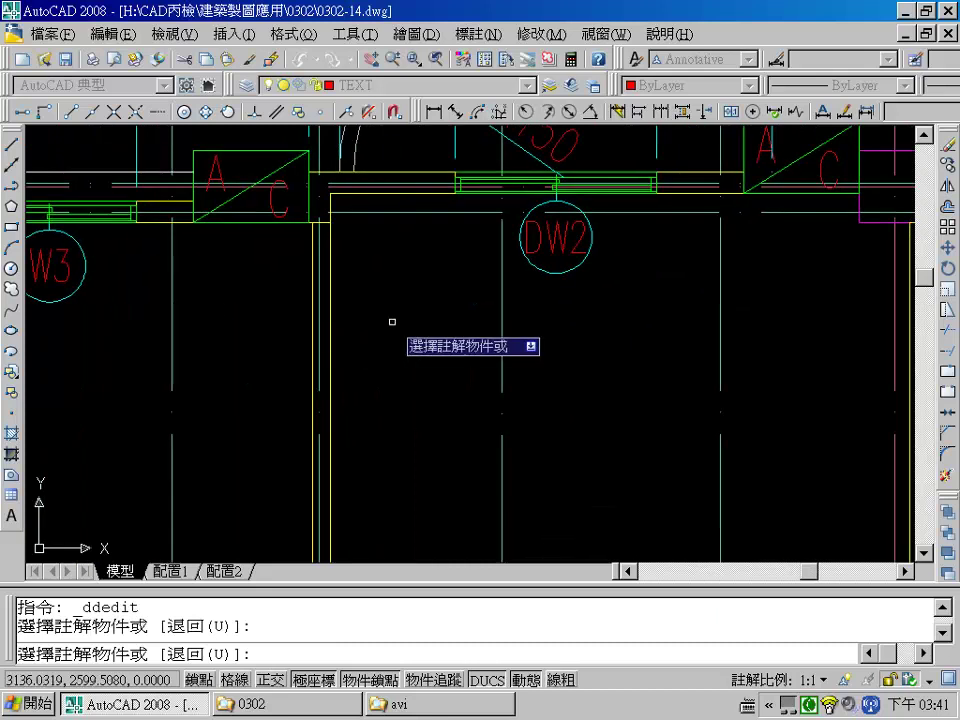
mouse_move(311, 339)
middle_mouse_down()
mouse_move(313, 399)
mouse_move(531, 197)
mouse_move(458, 180)
mouse_move(350, 401)
mouse_move(681, 364)
mouse_move(476, 396)
middle_mouse_up()
scroll(476, 396, "up", 3)
left_click(245, 362)
left_click(232, 358)
key("BackSpace")
type("1")
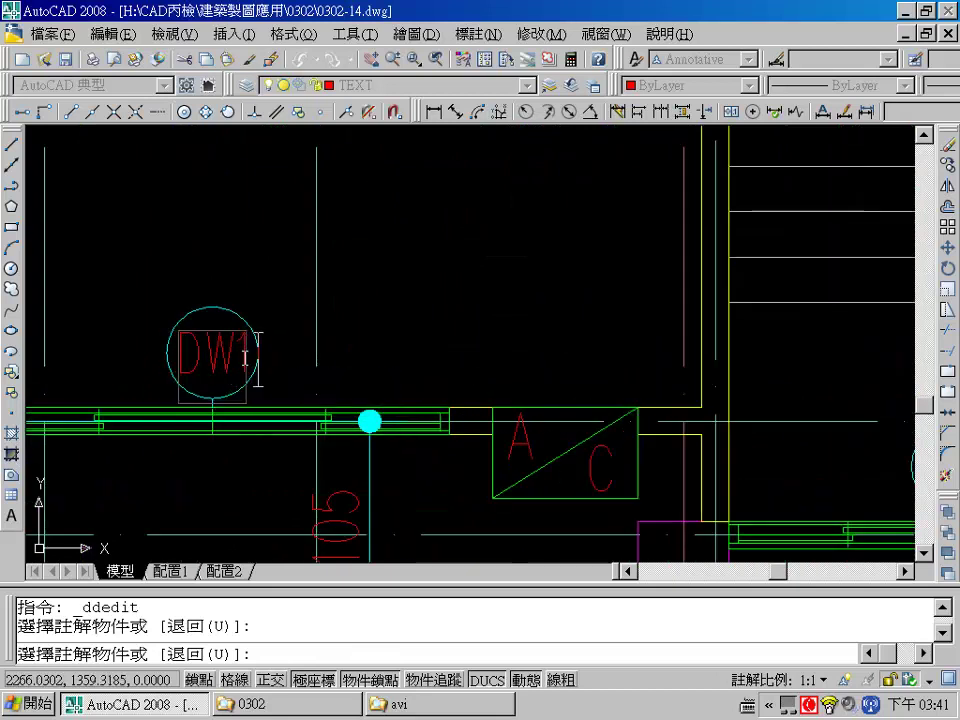
scroll(560, 340, "down", 2)
middle_click_drag(670, 400, 80, 360)
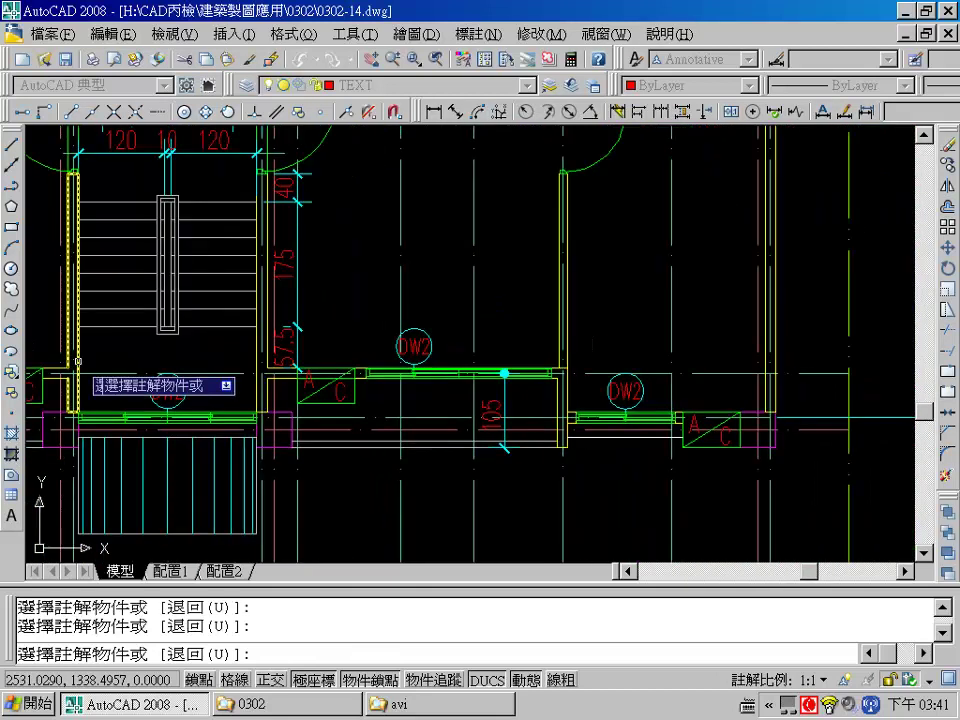
scroll(419, 357, "up", 2)
left_click(480, 330)
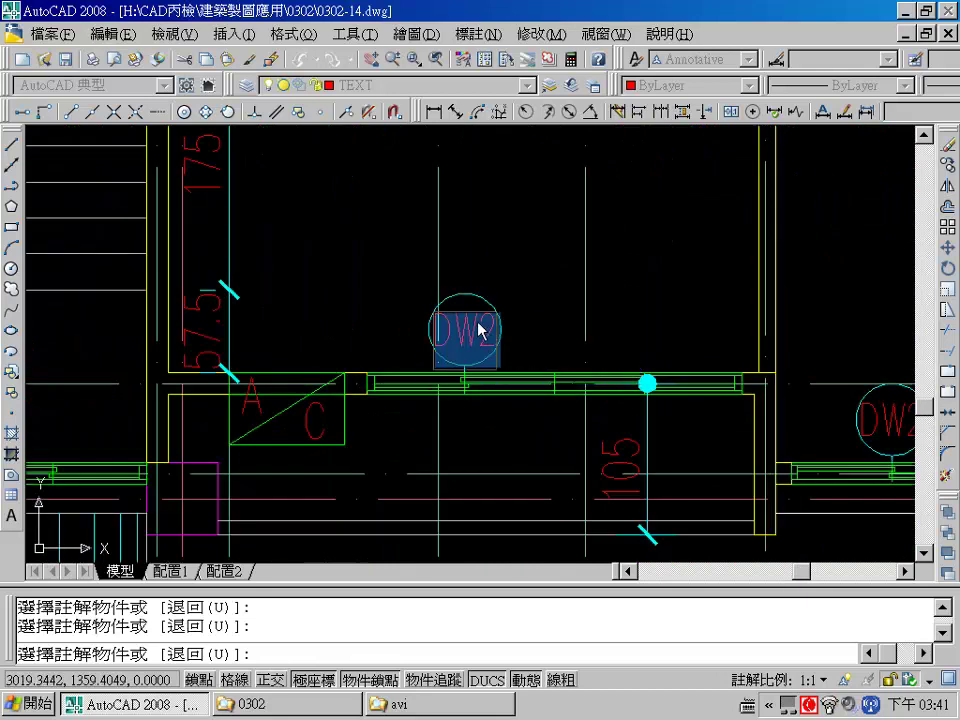
type("1")
key("Delete")
key("Return")
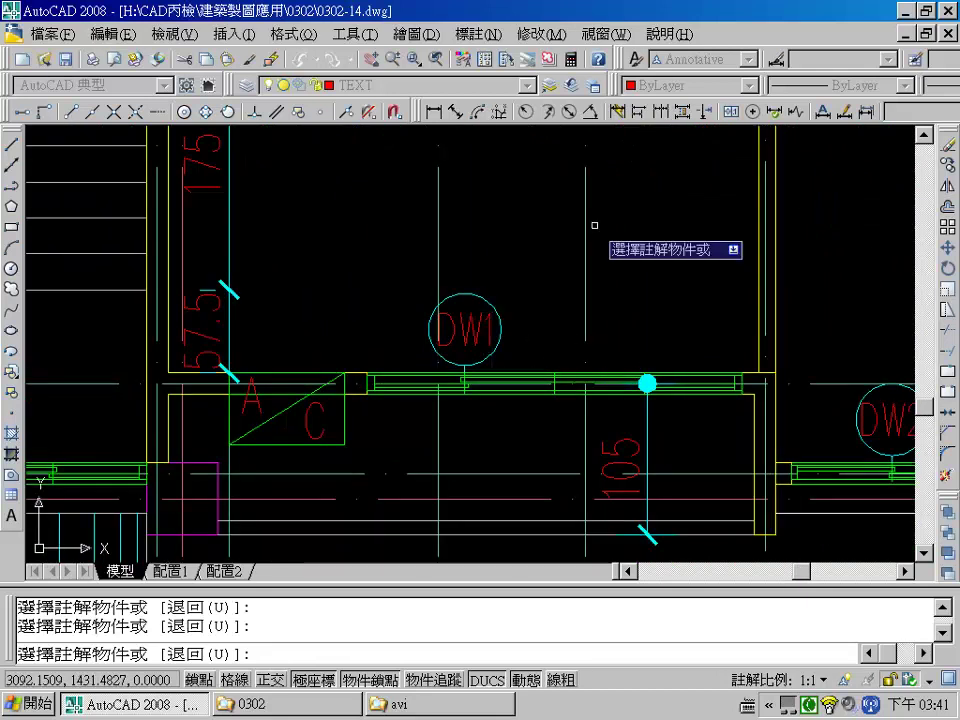
Relabel the following tag W2 and the stairwell window tag W1.
middle_click_drag(683, 331, 503, 321)
left_click(475, 402)
left_click(476, 405)
key("Return")
middle_click_drag(321, 351, 874, 364)
middle_click_drag(223, 410, 541, 406)
left_click(416, 405)
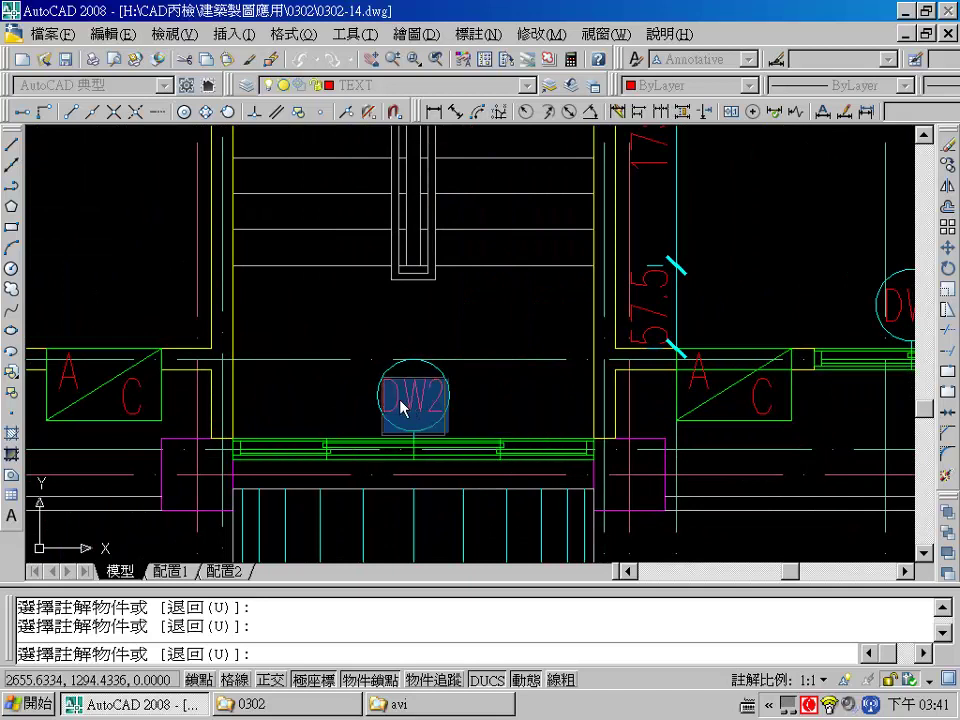
type("W")
type("1")
key("Return")
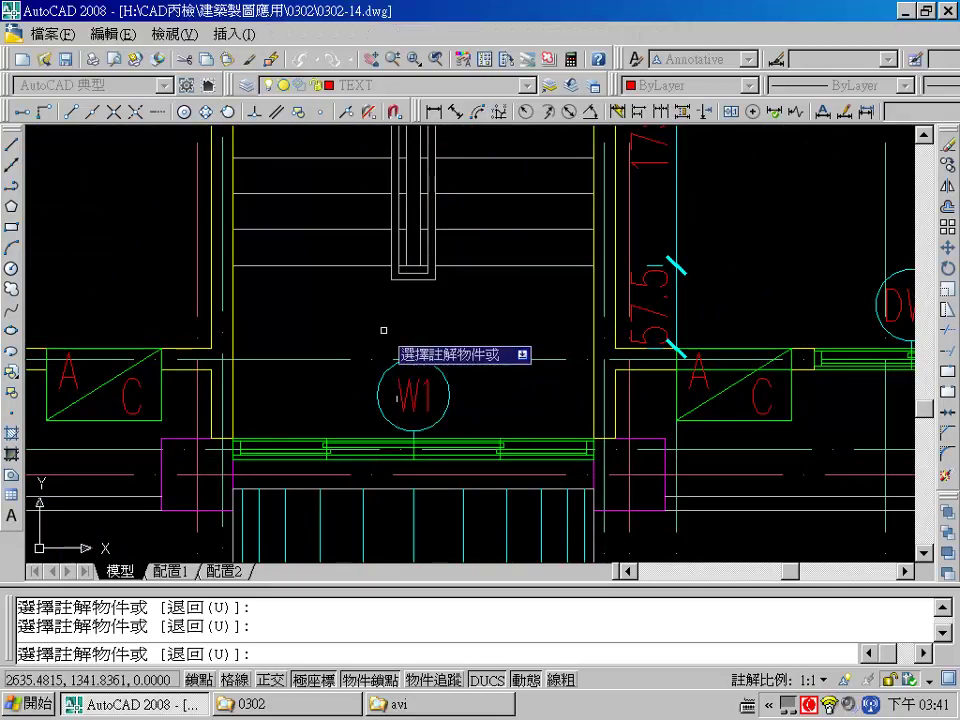
Look over the stairwell, elevator and bathrooms for remaining DW2 tags, then stop text editing.
middle_click_drag(403, 350, 407, 400)
scroll(405, 398, "down", 3)
middle_click_drag(316, 349, 414, 499)
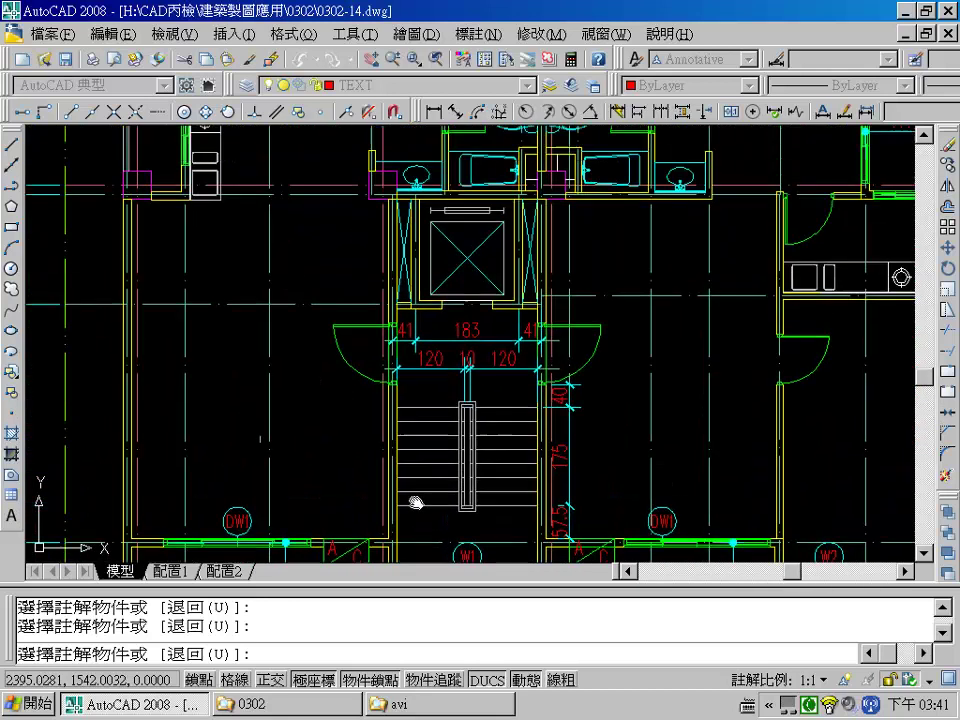
mouse_move(343, 381)
middle_mouse_down()
mouse_move(340, 466)
mouse_move(313, 544)
middle_mouse_up()
middle_click_drag(220, 270, 336, 439)
scroll(278, 318, "up", 3)
scroll(324, 406, "up", 2)
type("d")
key("Return")
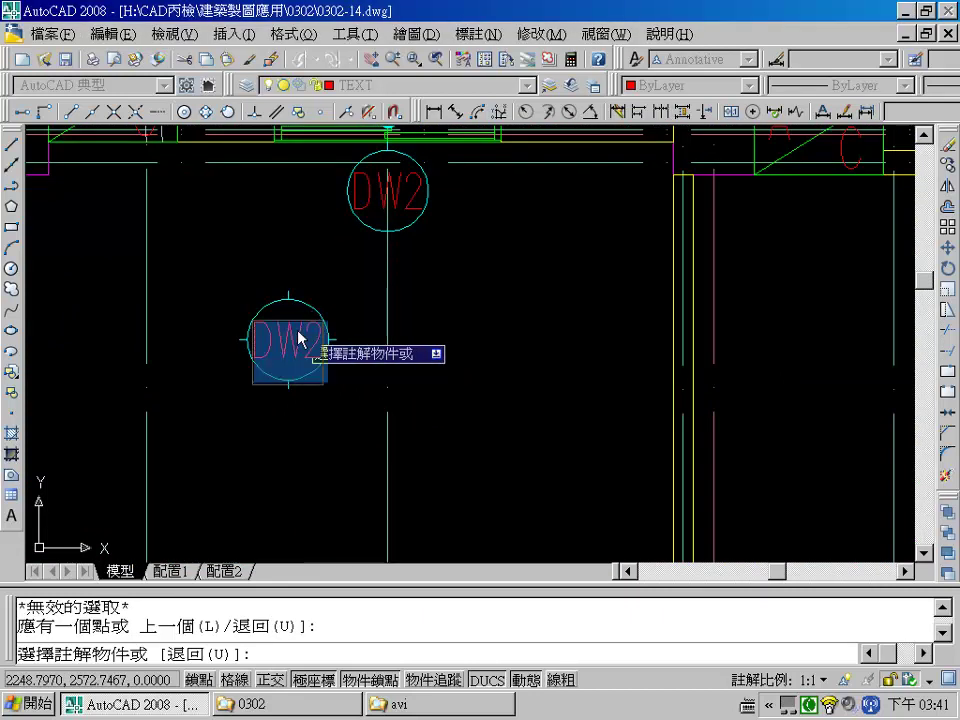
key("Escape")
Copy the DW2 tag with CO and place a copy beside the stove-wall window.
type("c")
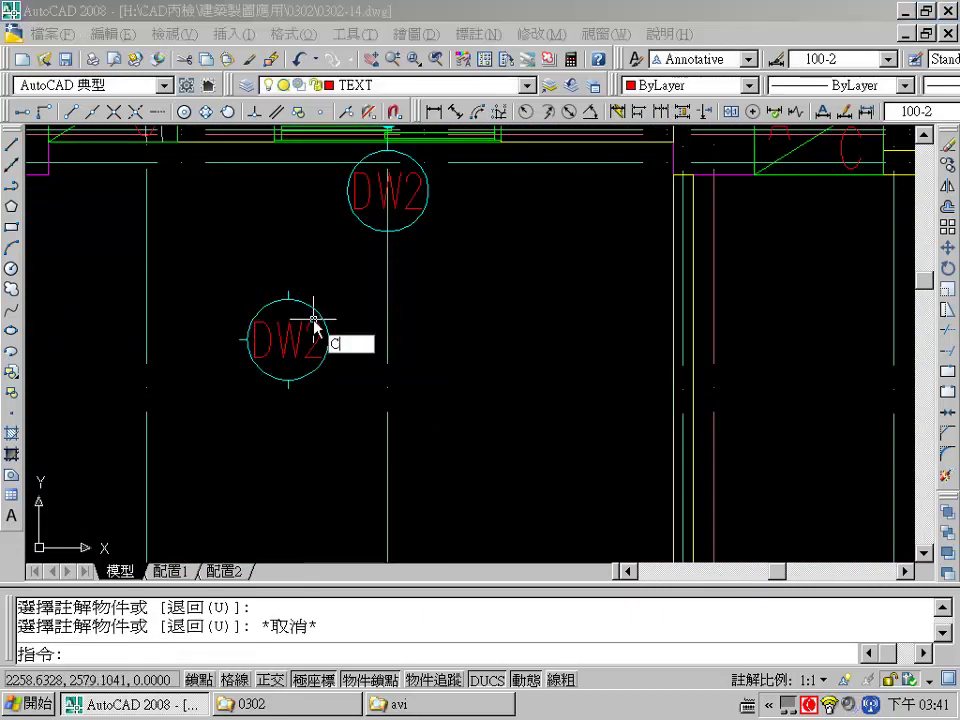
type("o")
key("Return")
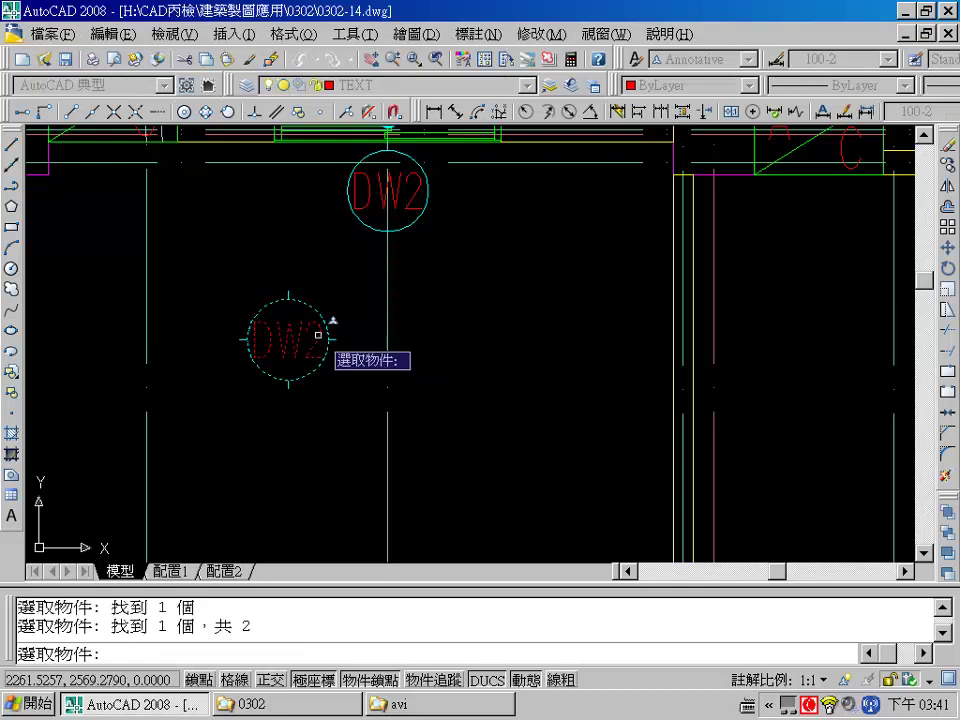
key("Return")
left_click(334, 338)
scroll(306, 420, "down", 3)
scroll(490, 157, "up", 2)
scroll(400, 320, "up", 2)
scroll(470, 410, "up", 2)
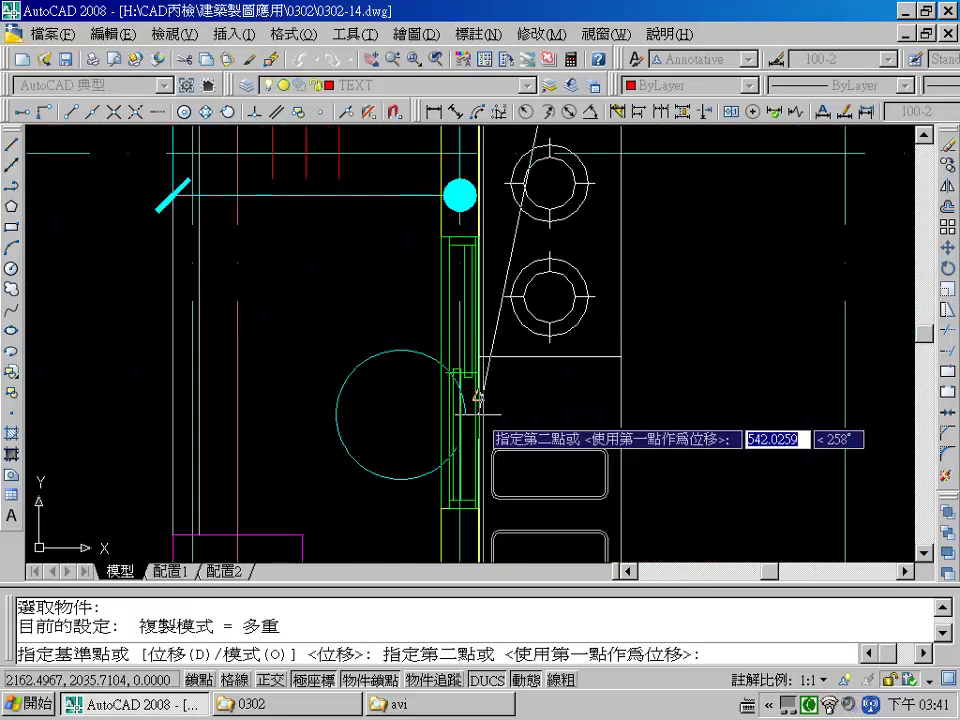
scroll(437, 378, "up", 1)
left_click(439, 375)
Place another DW2 copy beside the opening near the 111 dimension and end copying.
scroll(580, 430, "down", 3)
scroll(610, 428, "down", 1)
middle_click_drag(610, 428, 310, 437)
mouse_move(619, 420)
middle_mouse_down()
mouse_move(332, 426)
mouse_move(99, 411)
middle_mouse_up()
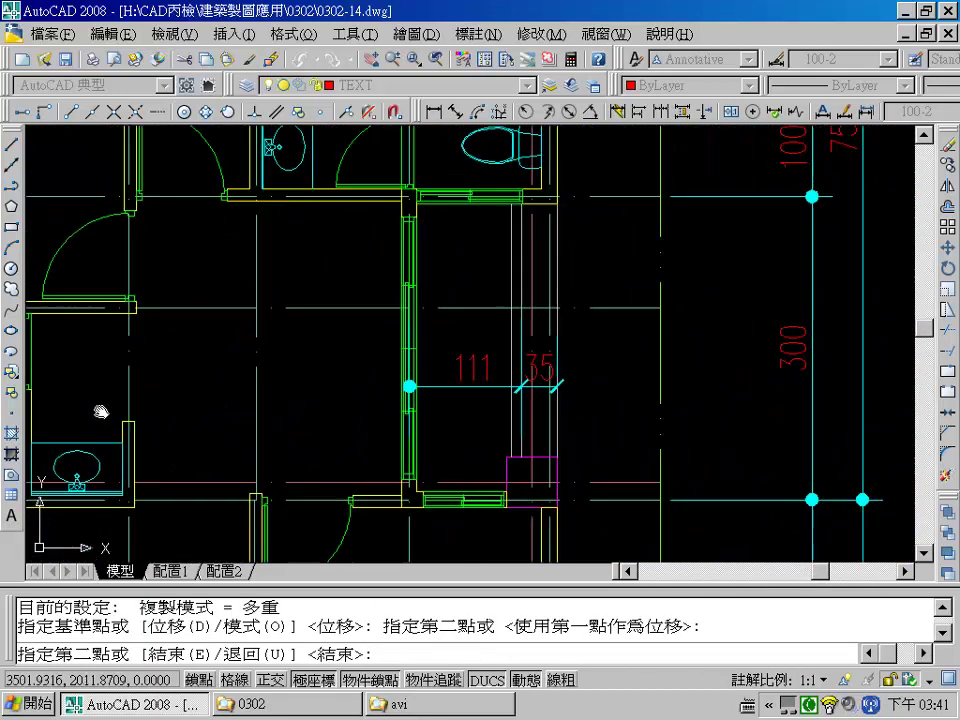
left_click(398, 341)
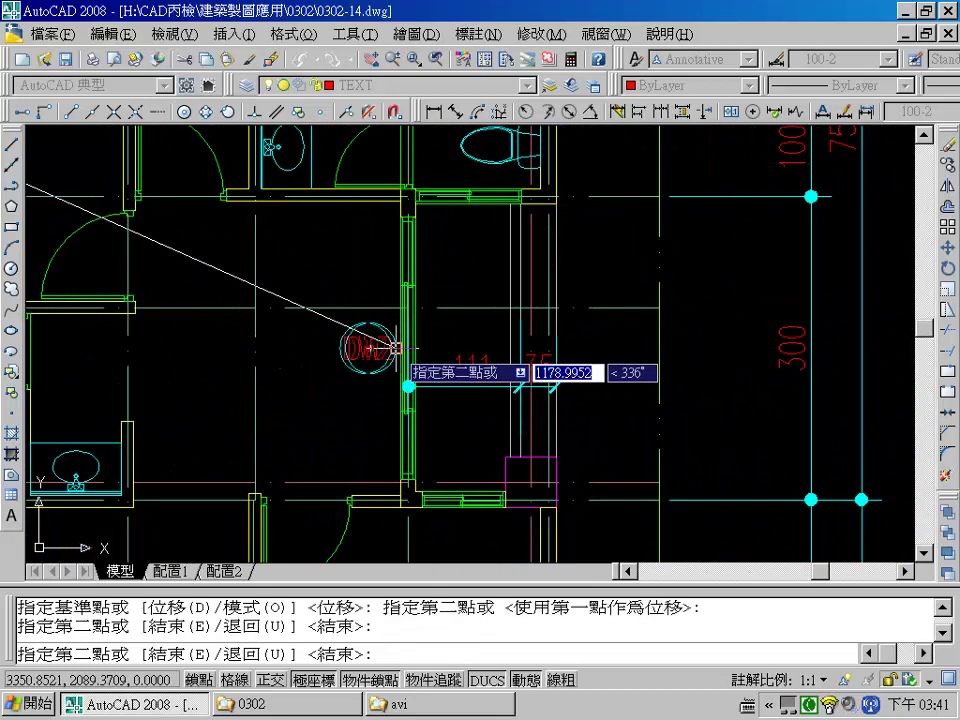
mouse_move(388, 375)
middle_mouse_down()
mouse_move(360, 349)
mouse_move(302, 357)
middle_mouse_up()
key("Escape")
mouse_move(240, 356)
middle_mouse_down()
mouse_move(341, 408)
mouse_move(390, 460)
middle_mouse_up()
scroll(300, 343, "down", 3)
scroll(574, 508, "up", 2)
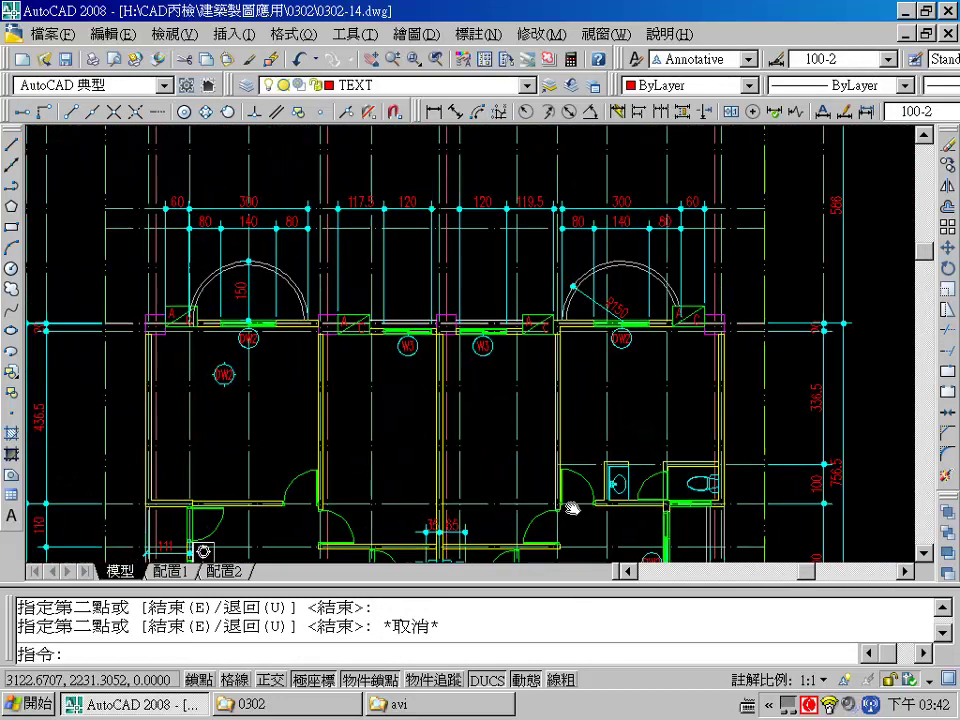
Copy the DW2 circle and text to the window above the 111 dimension wall.
type("CO")
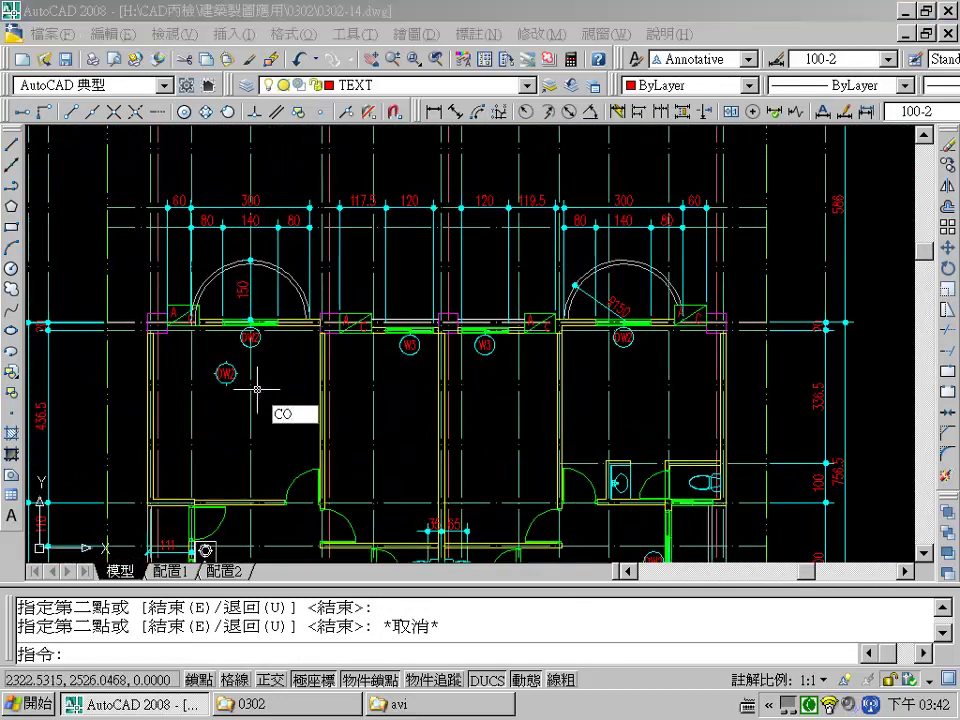
key("Return")
scroll(251, 364, "up", 5)
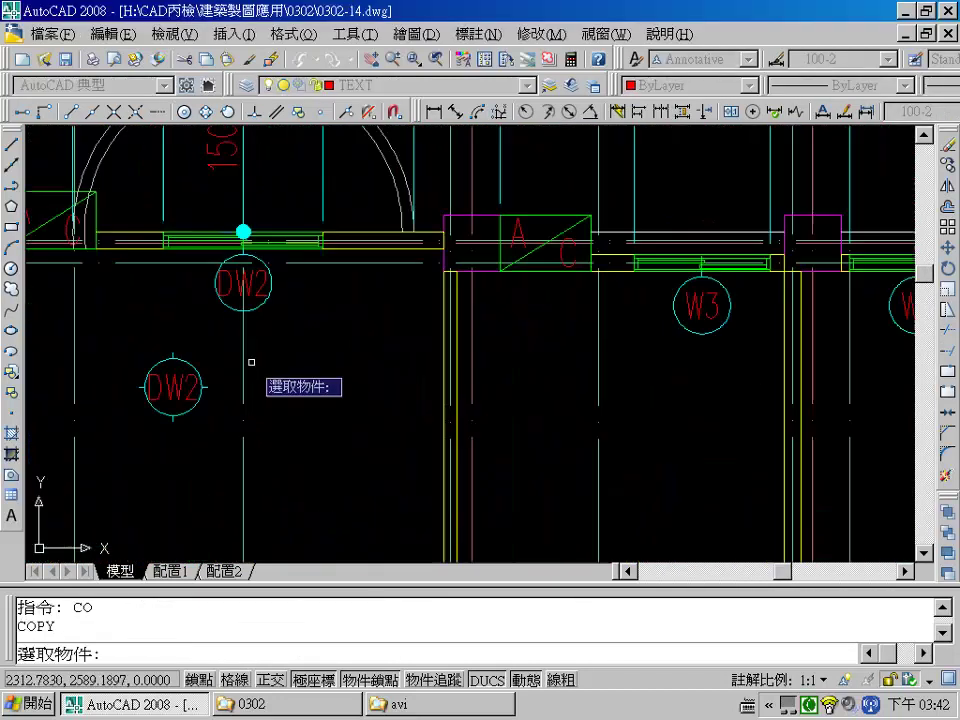
left_click(194, 398)
left_click(174, 364)
left_click(178, 355)
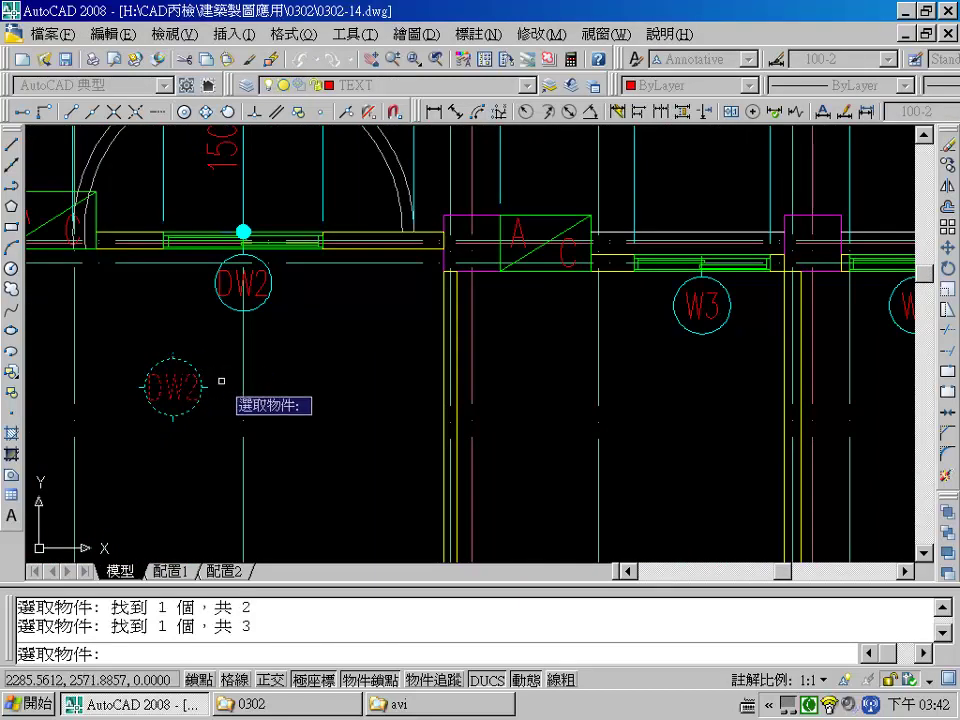
key("Return")
left_click(171, 354)
scroll(171, 354, "down", 3)
scroll(450, 398, "down", 2)
scroll(423, 348, "up", 2)
scroll(497, 315, "up", 2)
scroll(497, 279, "up", 1)
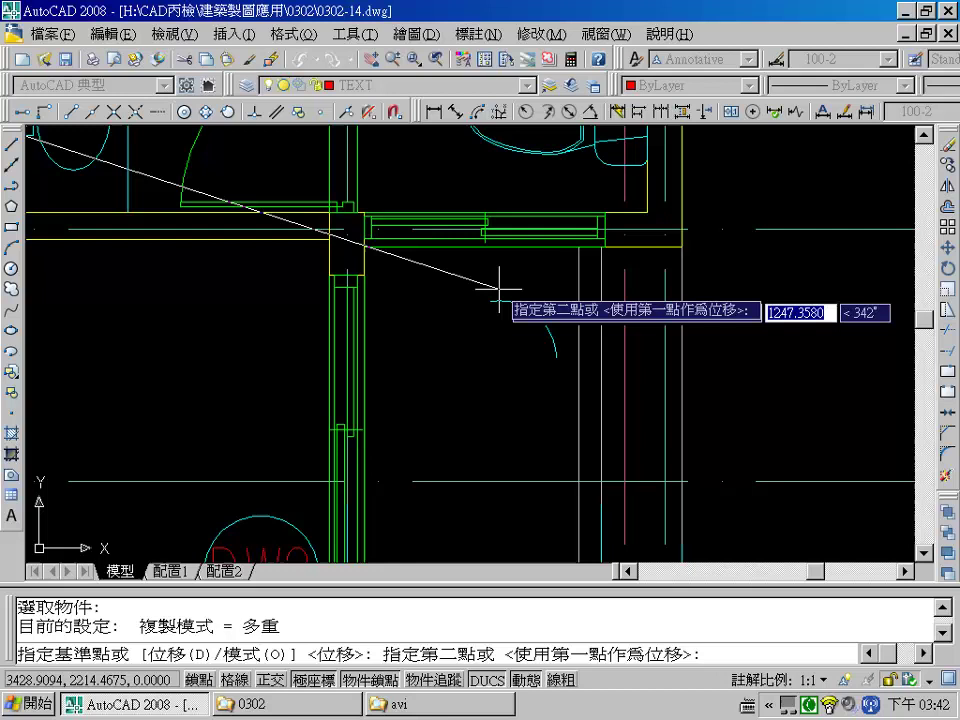
left_click(484, 244)
key("Escape")
scroll(309, 329, "down", 3)
scroll(450, 450, "up", 2)
scroll(525, 499, "up", 2)
Copy the DW2 tag again and place it beside the lower window below the 111 dimension.
type("c")
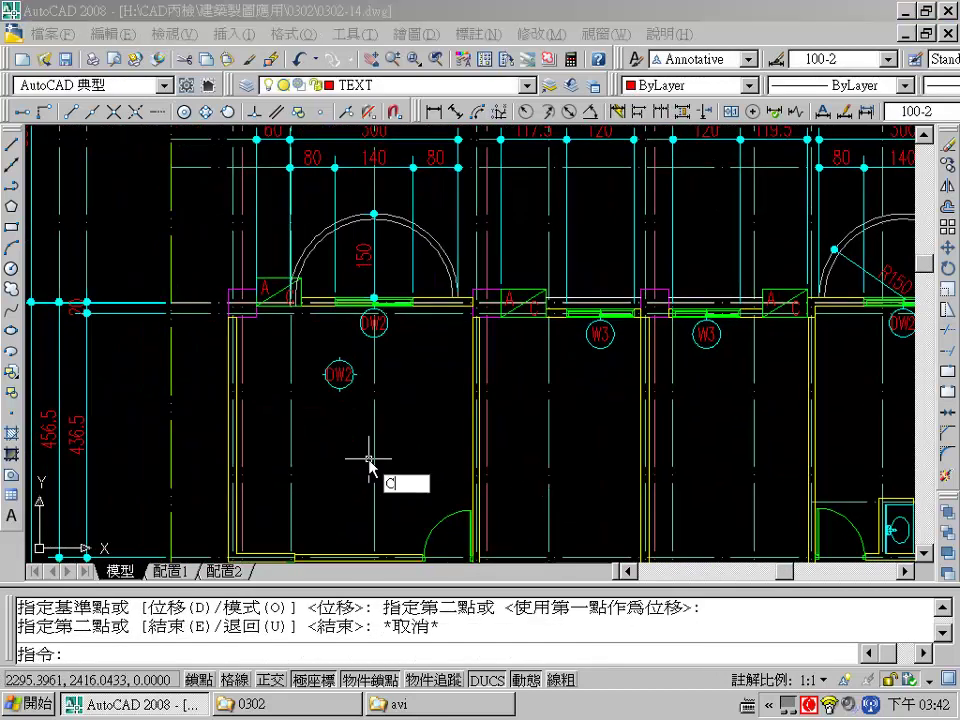
type("o")
key("Return")
scroll(356, 448, "up", 3)
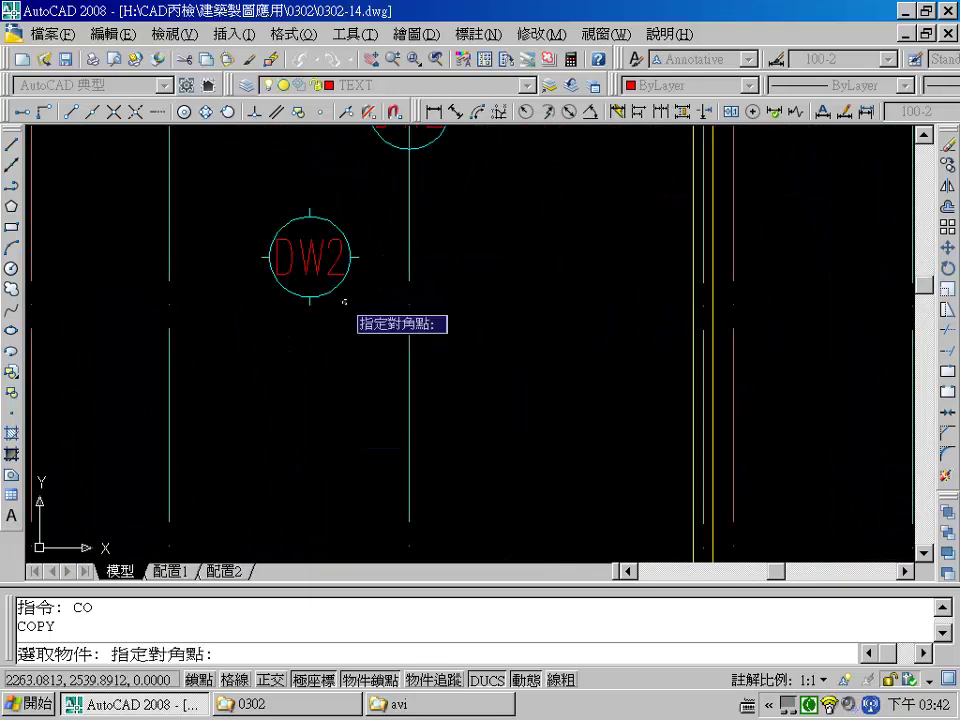
left_click(325, 285)
left_click(325, 258)
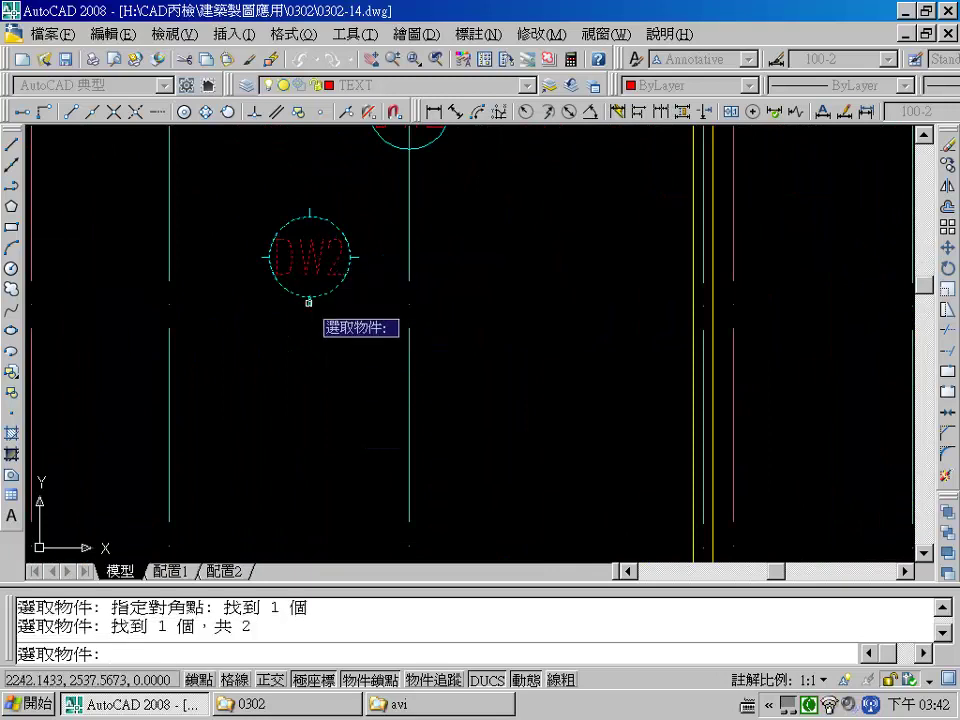
key("Return")
left_click(310, 302)
scroll(461, 386, "down", 5)
mouse_move(461, 386)
middle_mouse_down()
mouse_move(373, 354)
mouse_move(621, 403)
middle_mouse_up()
scroll(407, 336, "up", 2)
scroll(430, 475, "up", 3)
scroll(386, 340, "up", 2)
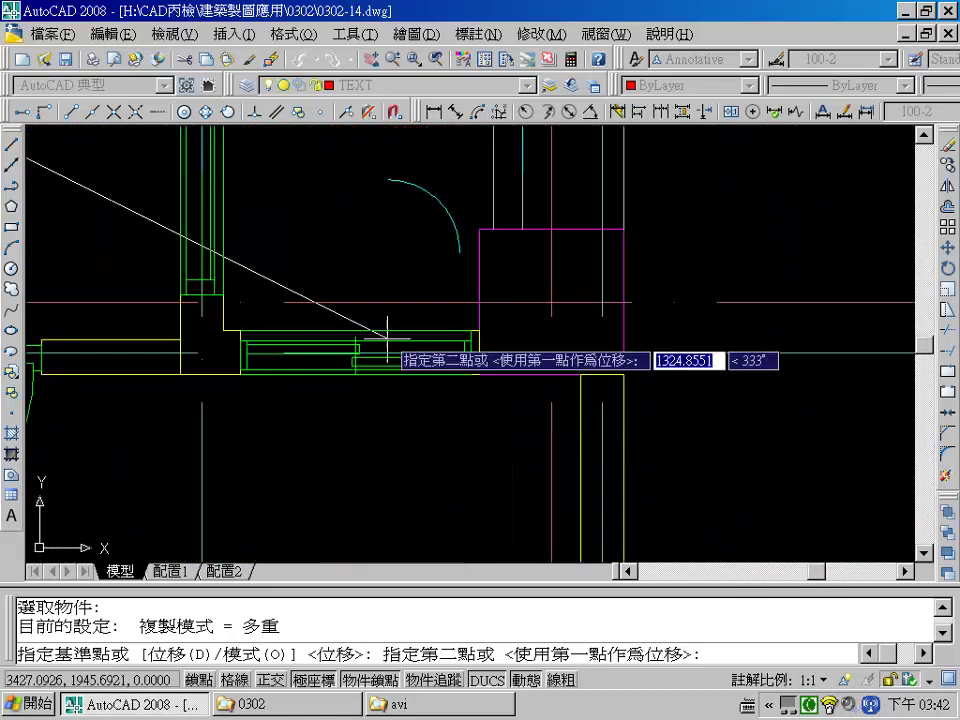
left_click(354, 332)
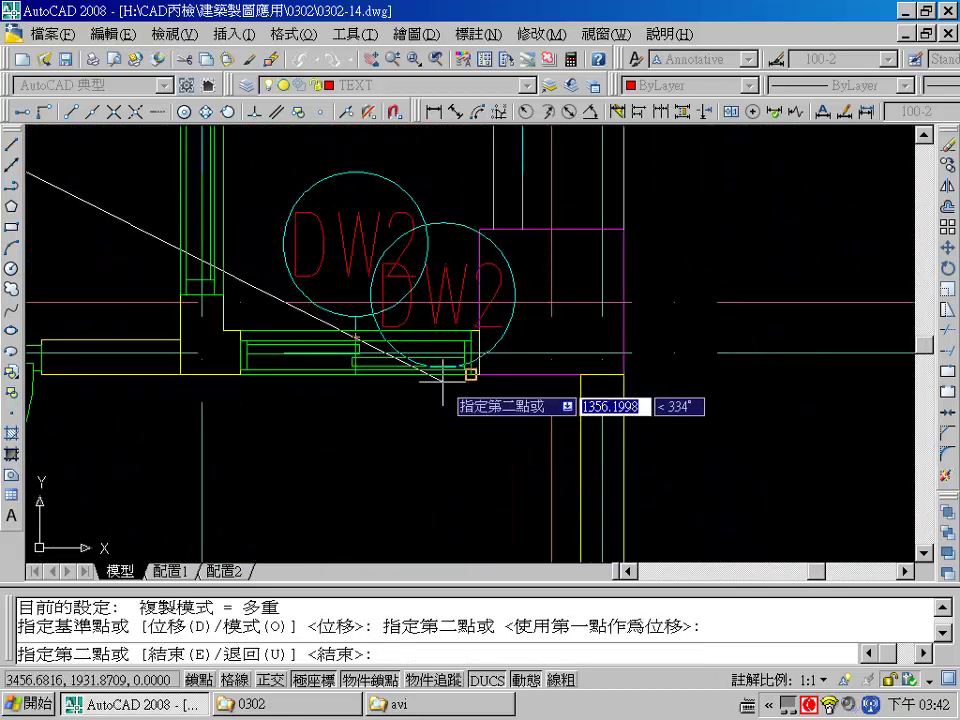
key("Return")
scroll(443, 380, "down", 3)
scroll(460, 330, "down", 1)
scroll(468, 241, "down", 1)
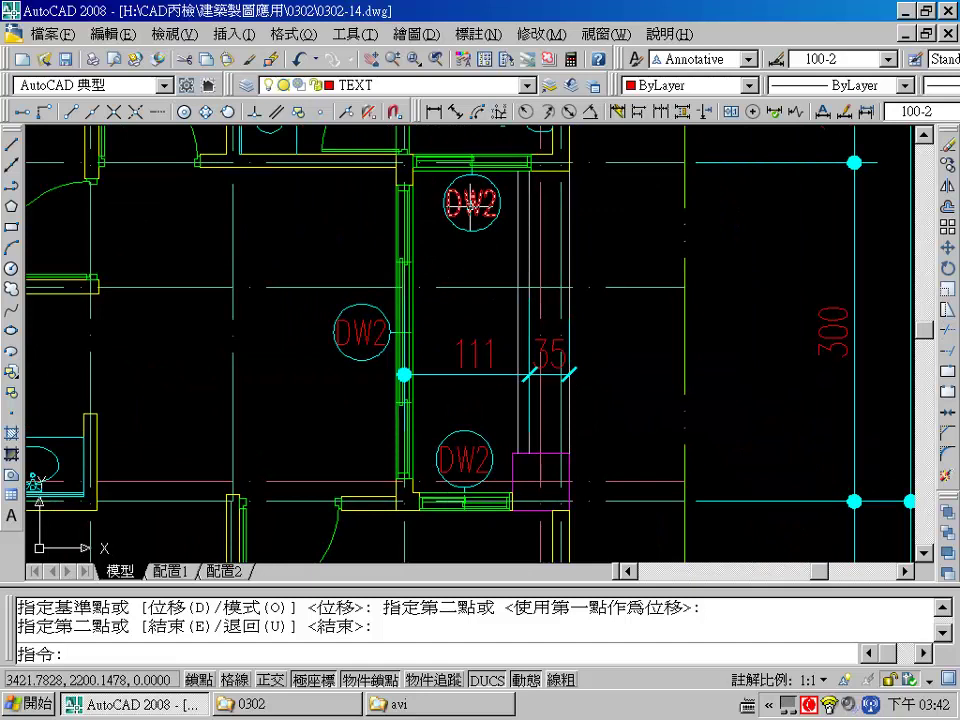
Change the middle copied tag to DW1 and the stove-wall window tag to W4.
double_click(365, 333)
type("1")
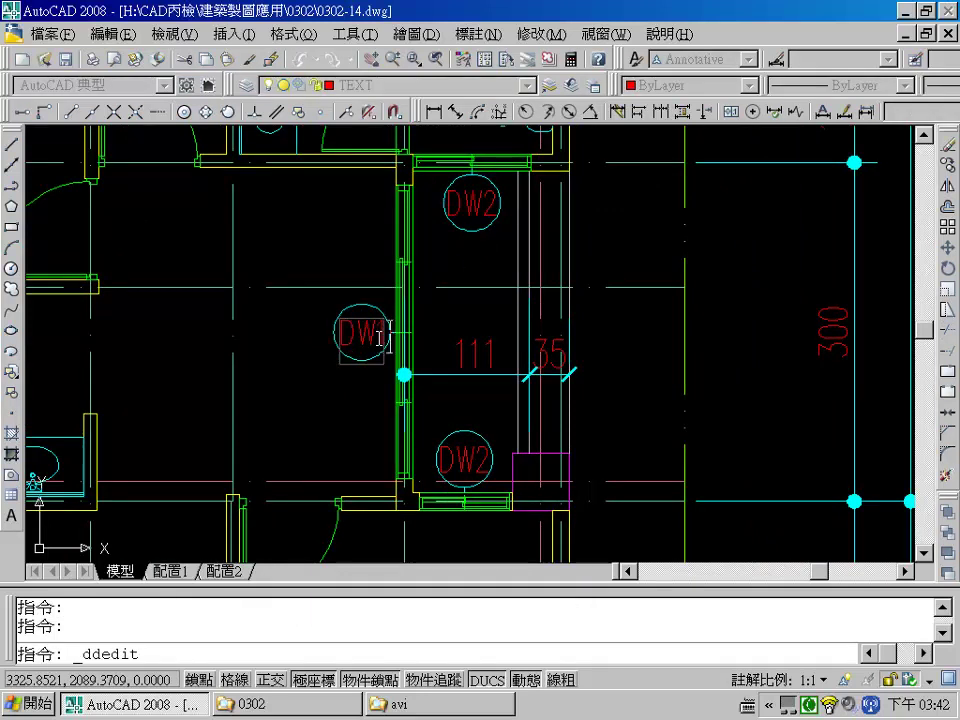
key("Return")
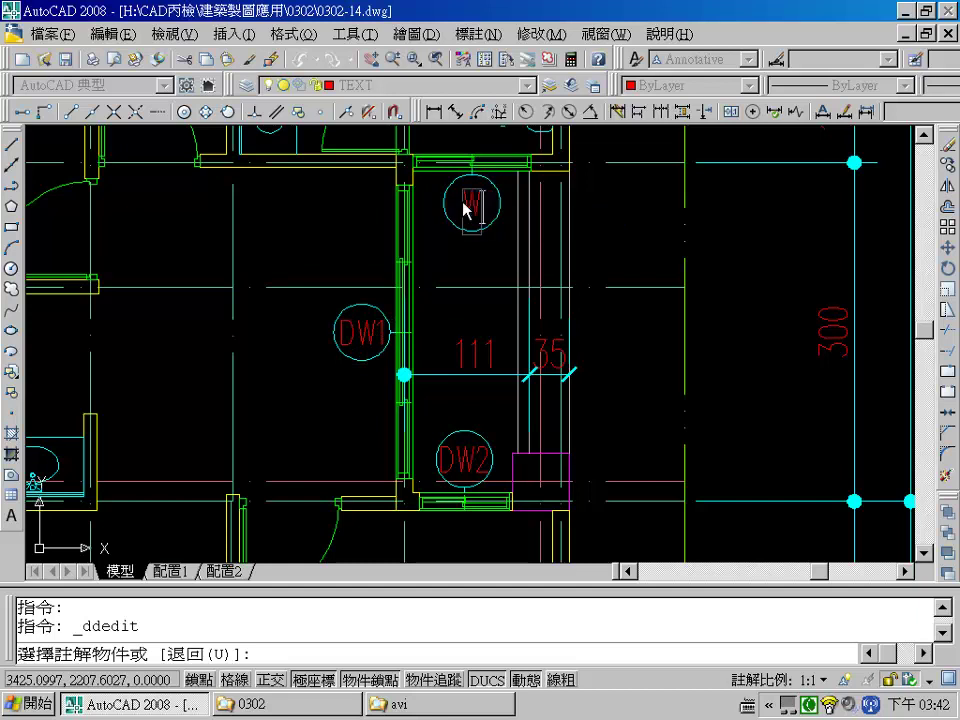
type("4")
key("Return")
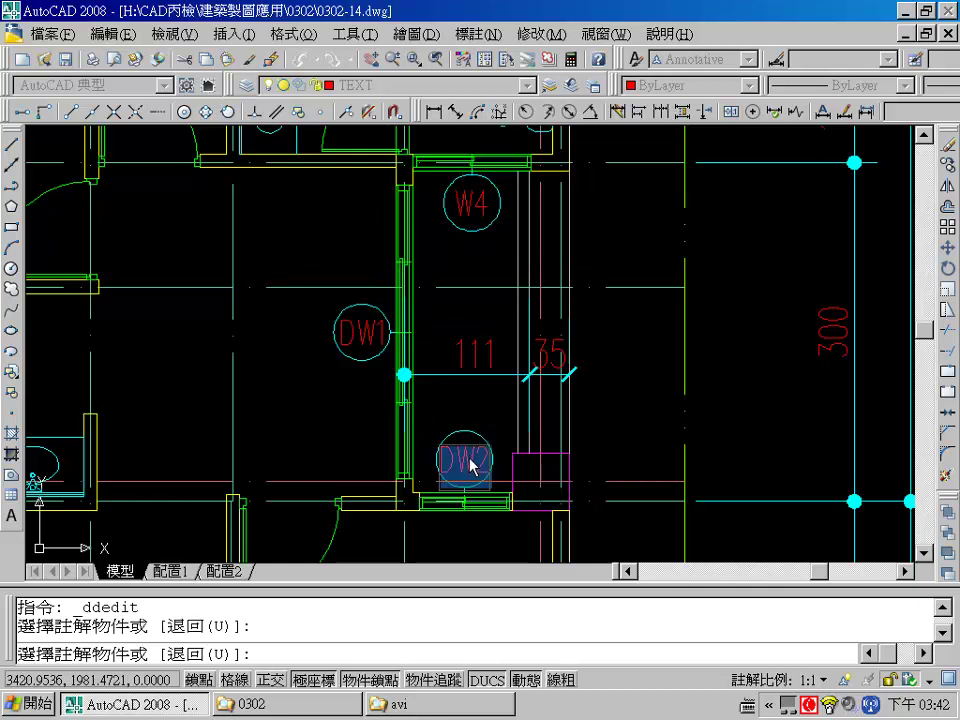
scroll(469, 456, "down", 3)
scroll(446, 445, "up", 1)
middle_click_drag(515, 455, 435, 300)
middle_click_drag(285, 305, 391, 360)
scroll(384, 396, "up", 4)
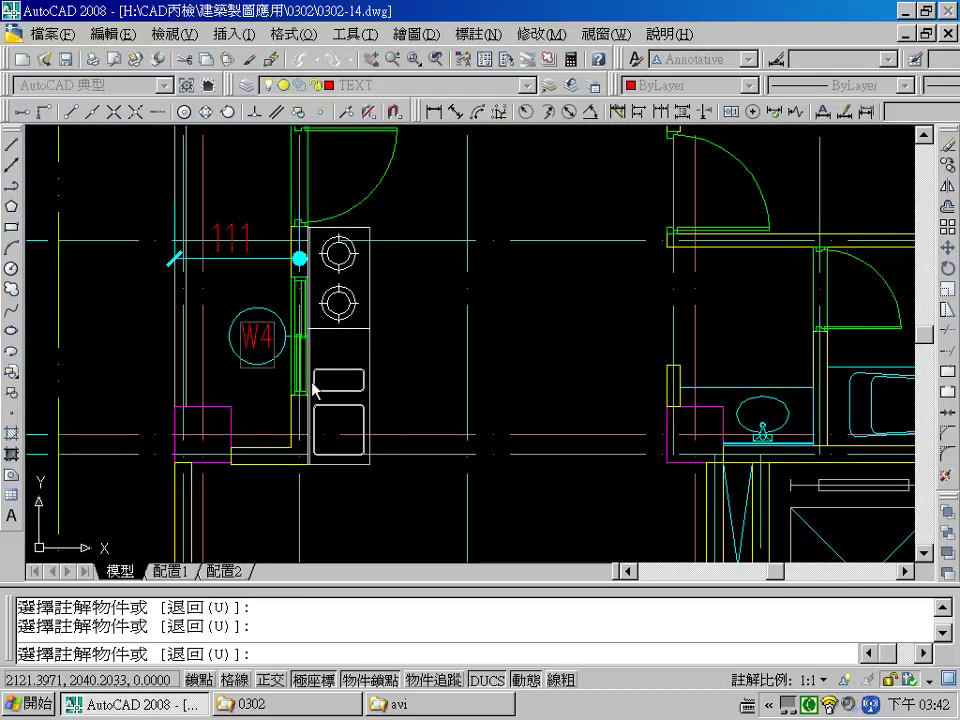
scroll(332, 398, "down", 3)
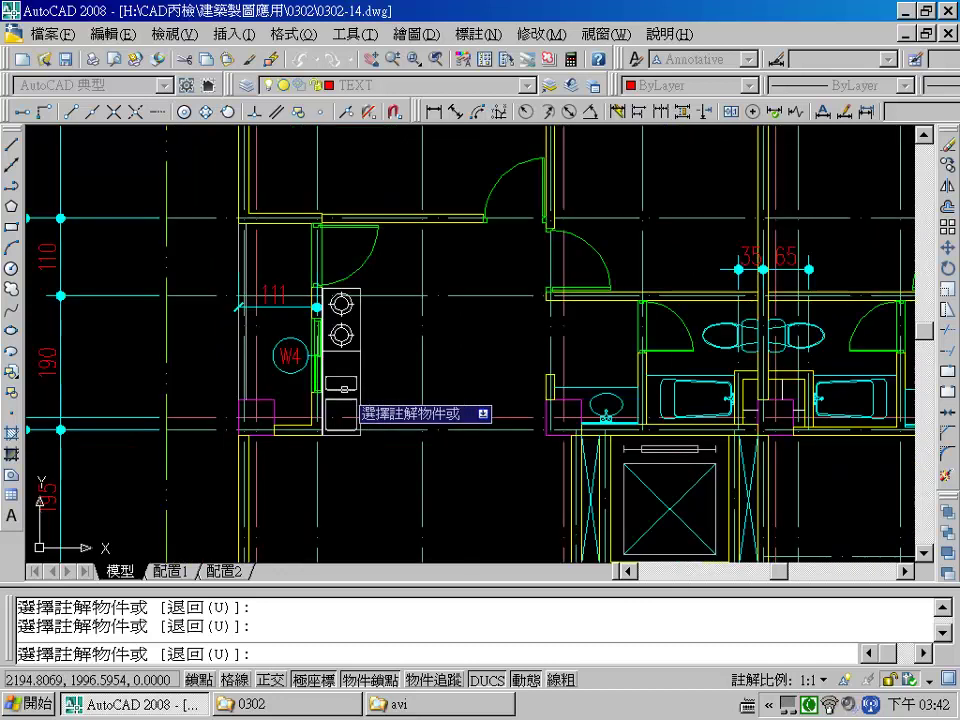
scroll(343, 377, "down", 2)
scroll(343, 302, "up", 2)
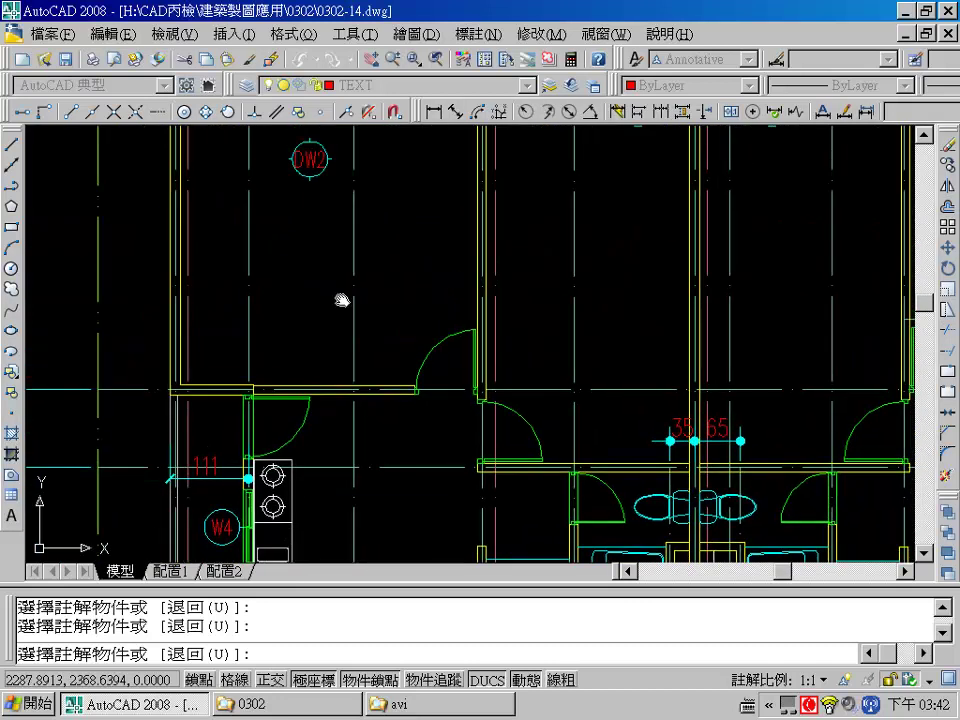
scroll(343, 302, "down", 2)
scroll(321, 405, "up", 2)
Copy the DW2 tag from its centre and place a first copy near the kitchen.
key("Escape")
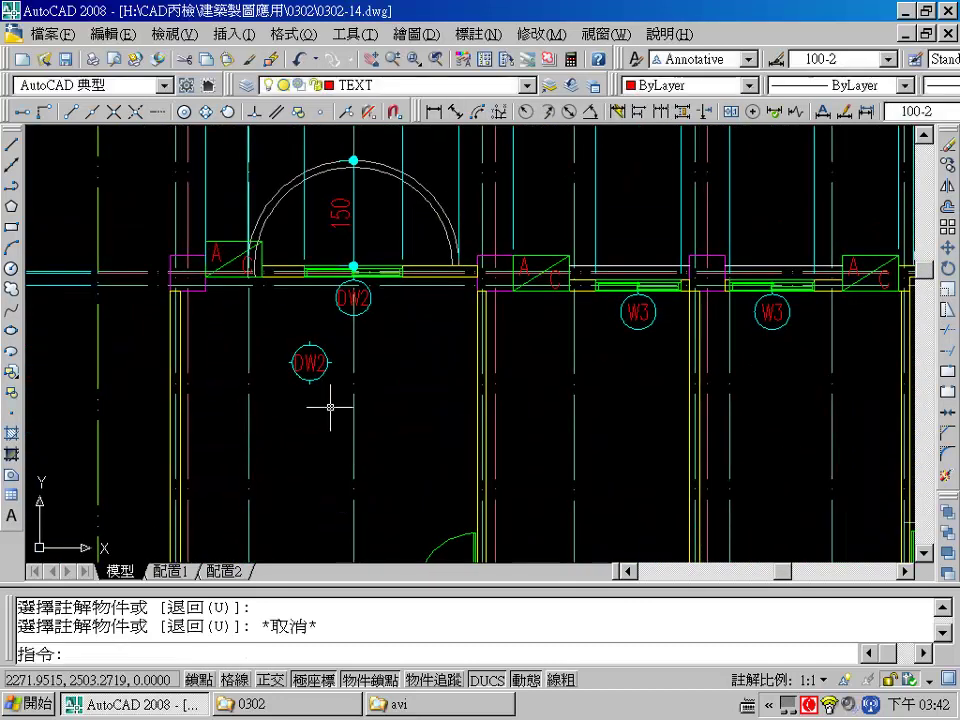
type("C")
key("Return")
scroll(330, 407, "up", 3)
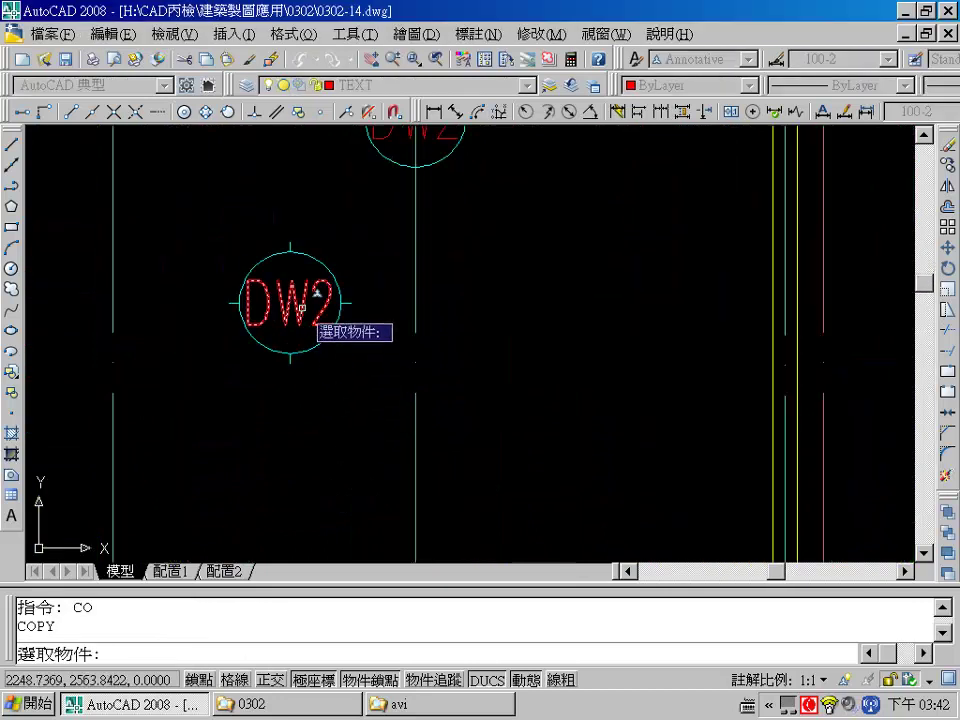
key("Return")
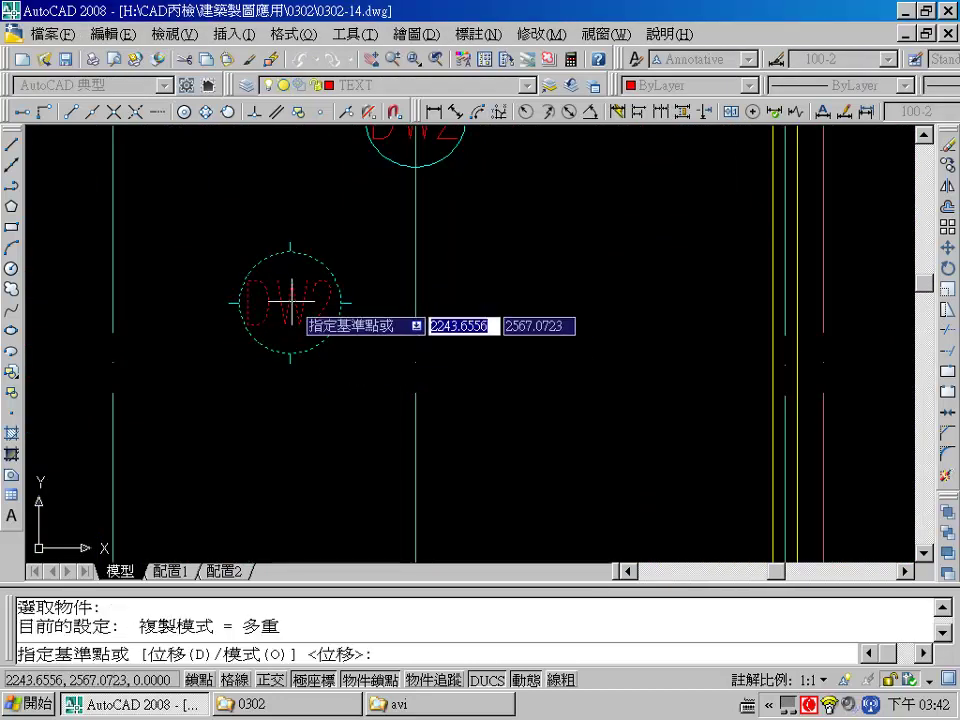
left_click(290, 298)
scroll(330, 300, "down", 5)
scroll(345, 200, "up", 6)
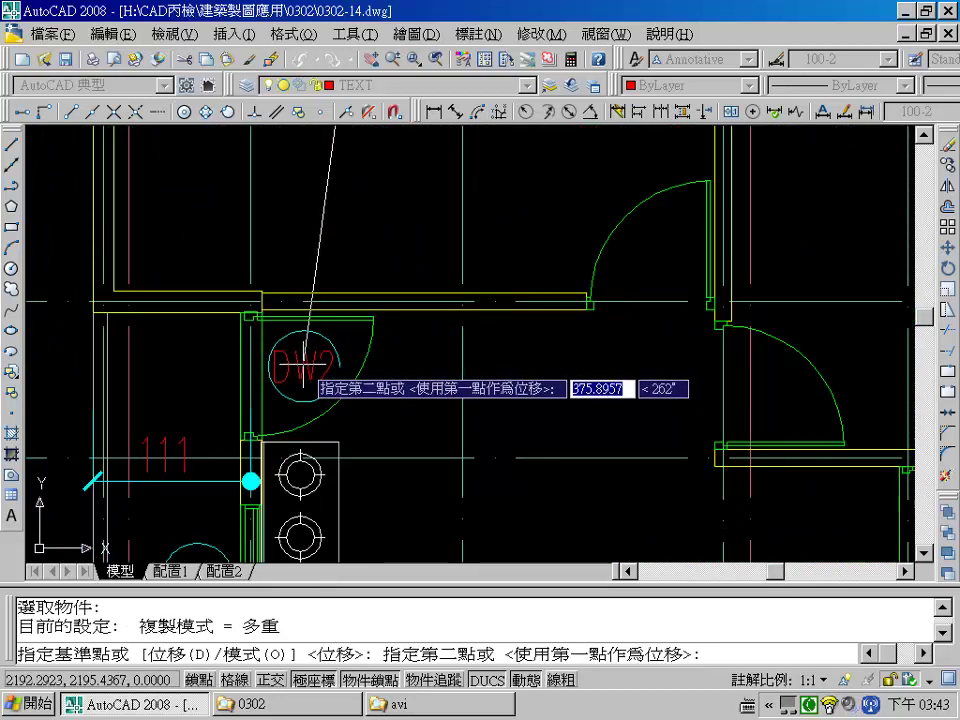
left_click(308, 352)
Drop DW2 copies inside the upper and lower door swings and end copying.
middle_click_drag(585, 357, 265, 362)
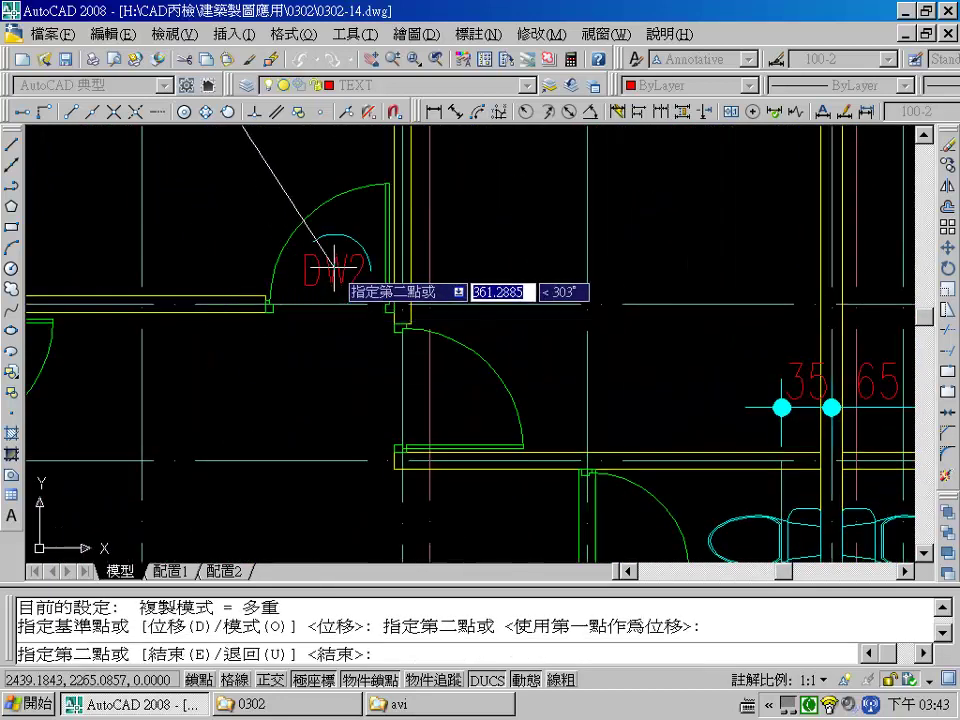
left_click(330, 262)
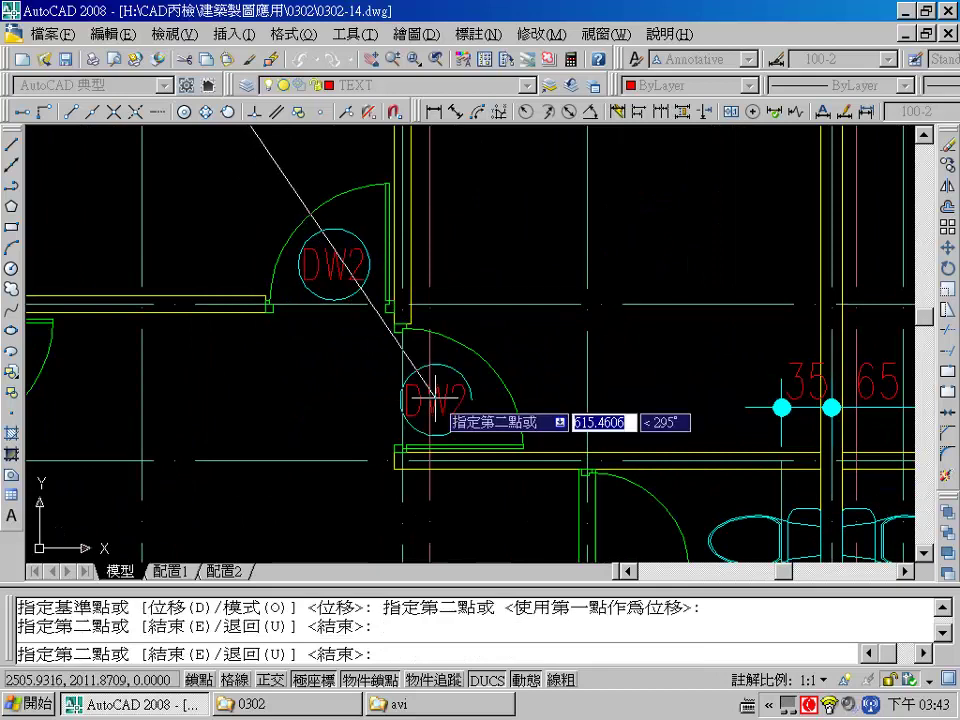
left_click(436, 393)
key("Escape")
middle_click_drag(211, 425, 685, 345)
Retext the copied door tags to D6 and D4.
double_click(450, 292)
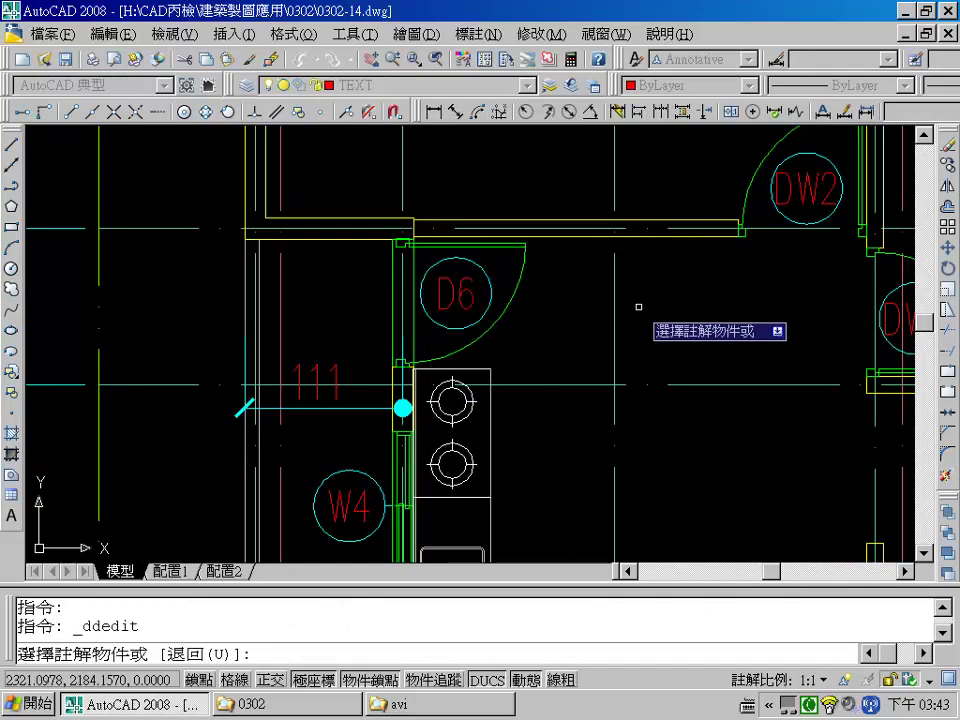
left_click(796, 186)
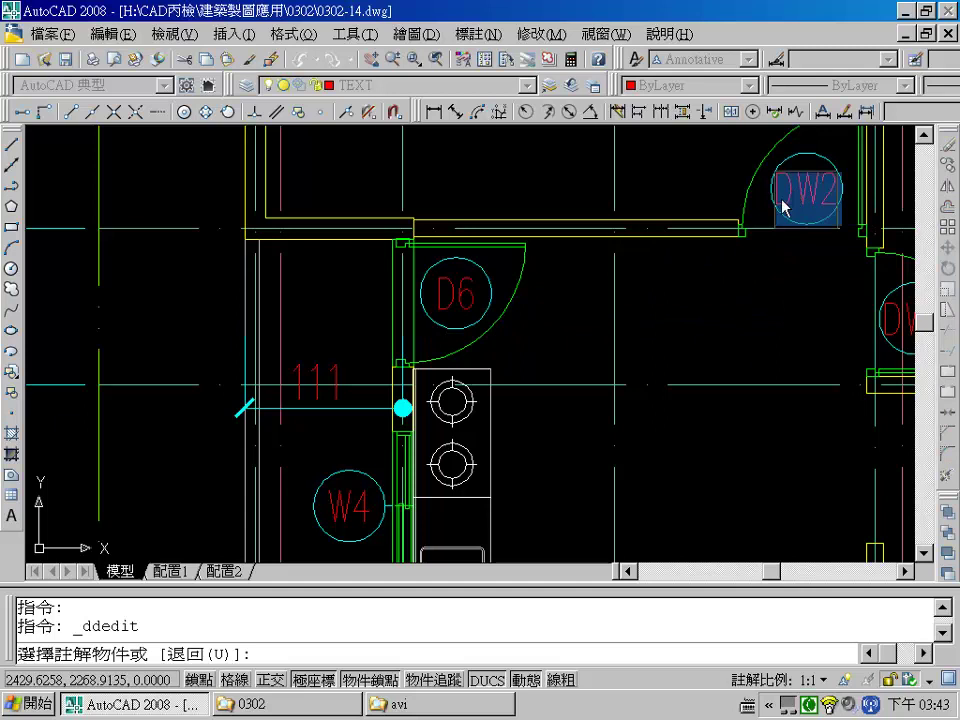
middle_click_drag(800, 245, 505, 248)
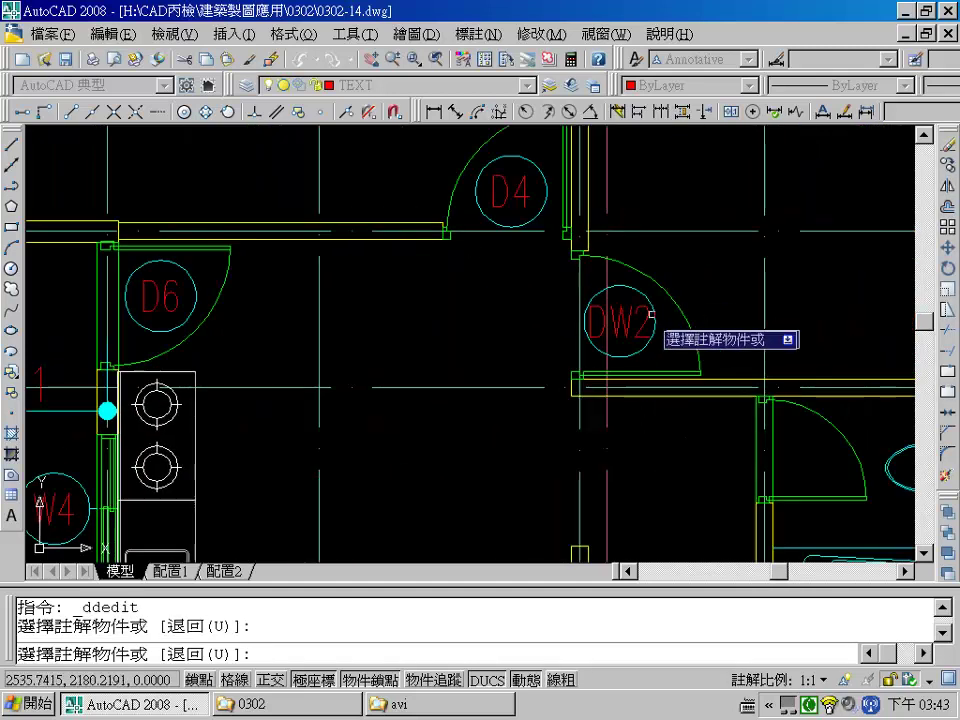
left_click(630, 333)
type("D4")
key("Return")
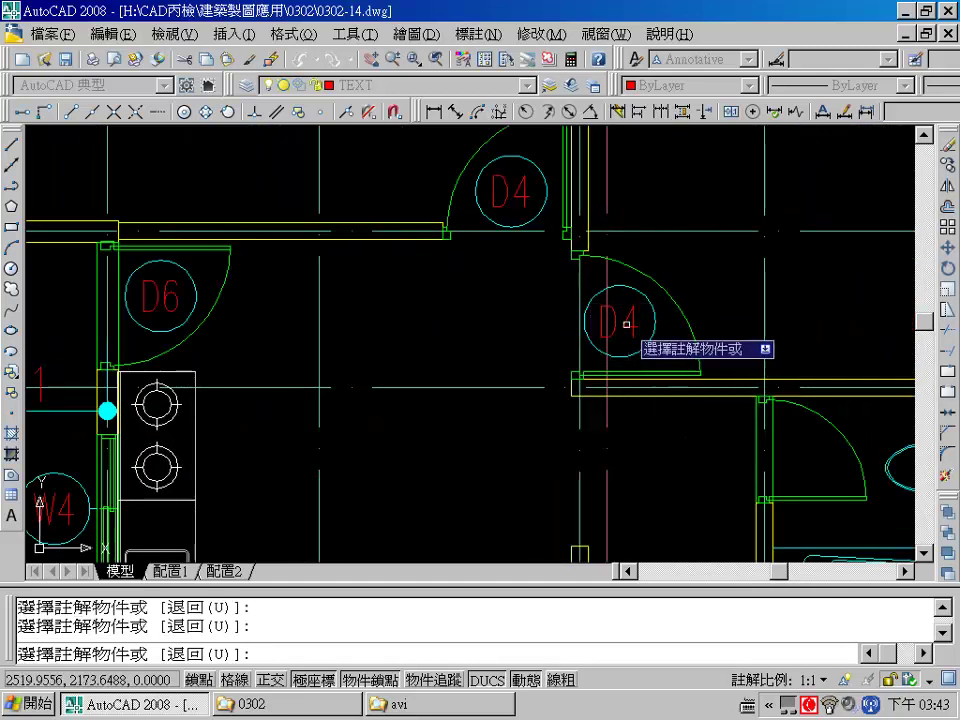